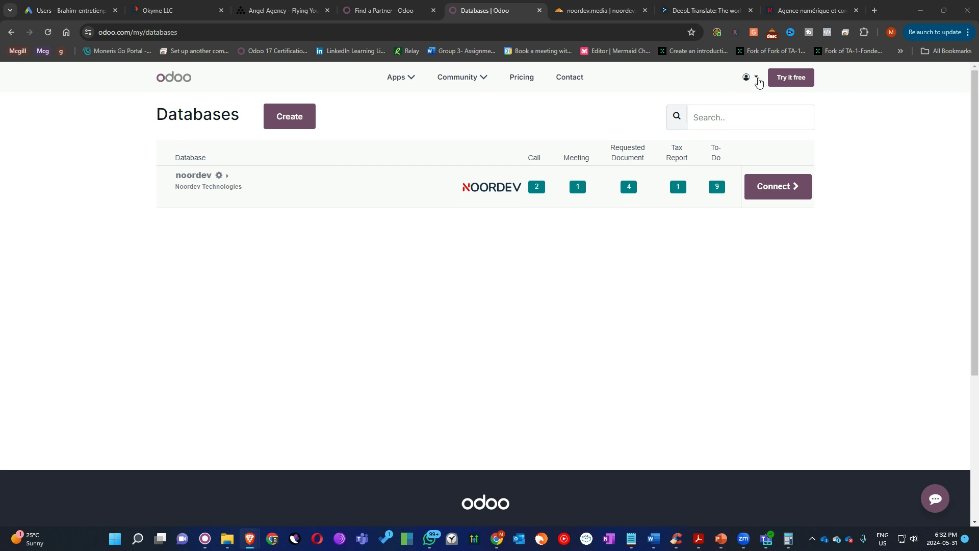
- Open the management options for the noordev database on My Databases
{"action": "left_click", "coordinate": [757, 77]}
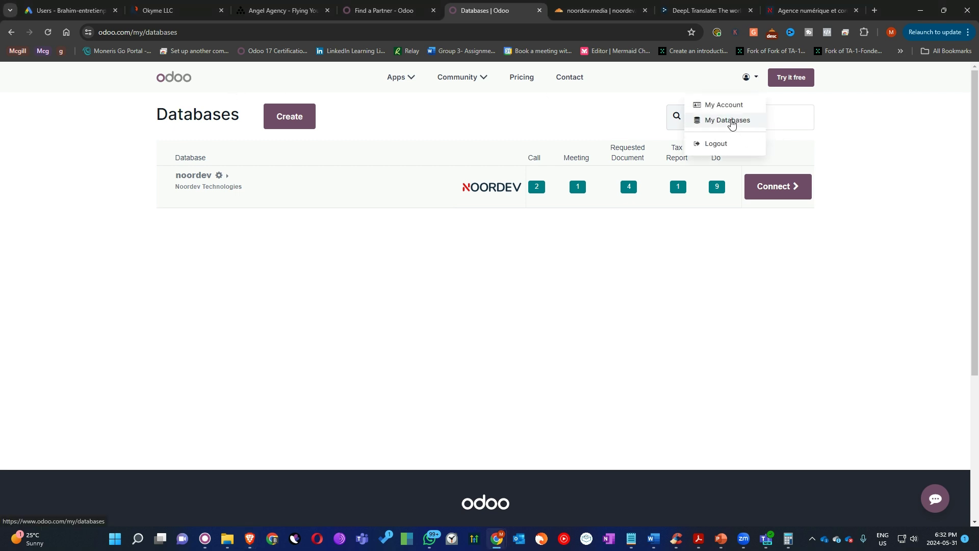
{"action": "left_click", "coordinate": [474, 274]}
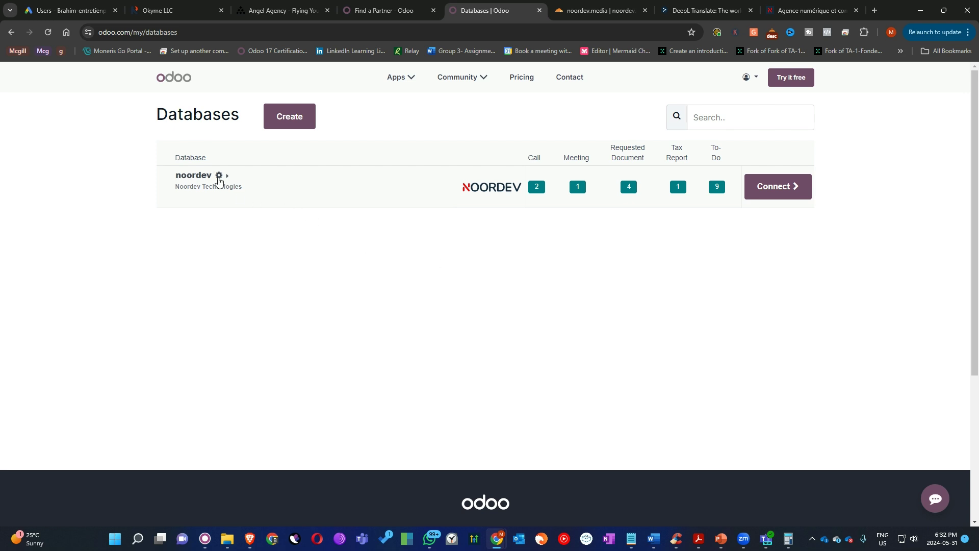
{"action": "left_click", "coordinate": [219, 176]}
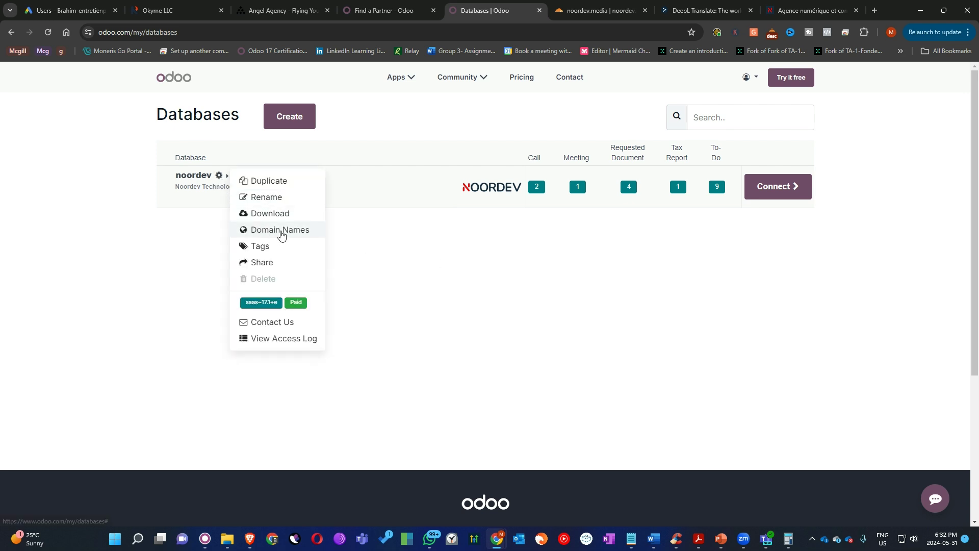
{"action": "left_click", "coordinate": [272, 231]}
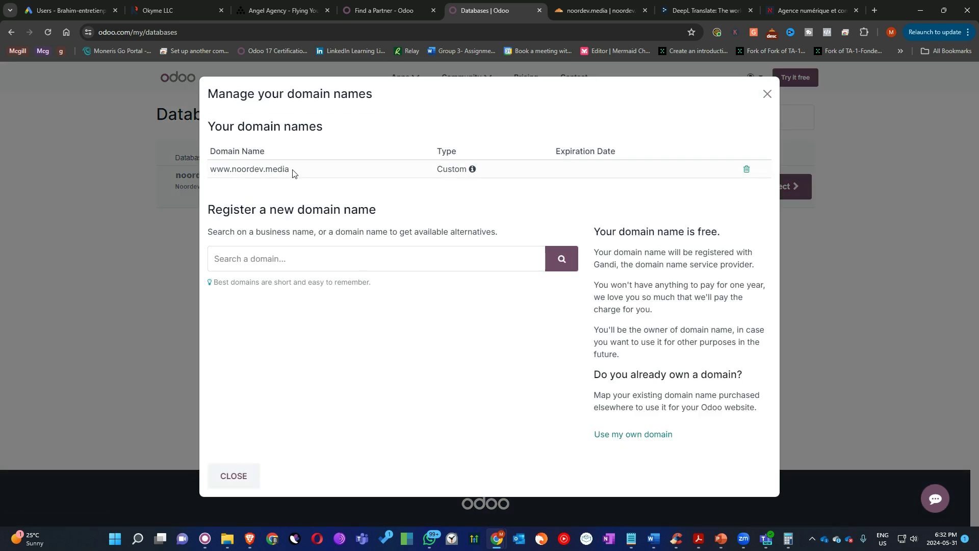
{"action": "left_click_drag", "start_coordinate": [296, 171], "coordinate": [220, 169]}
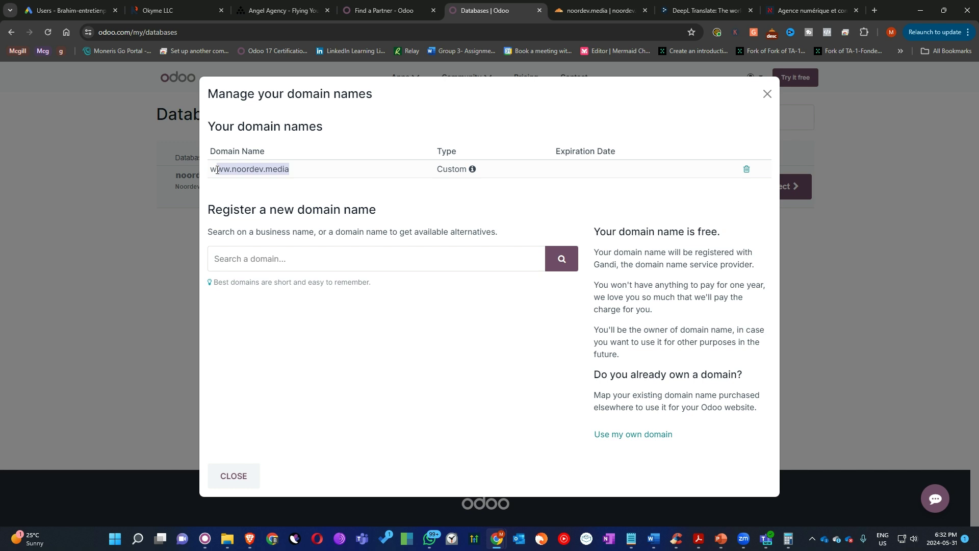
{"action": "left_click", "coordinate": [208, 177]}
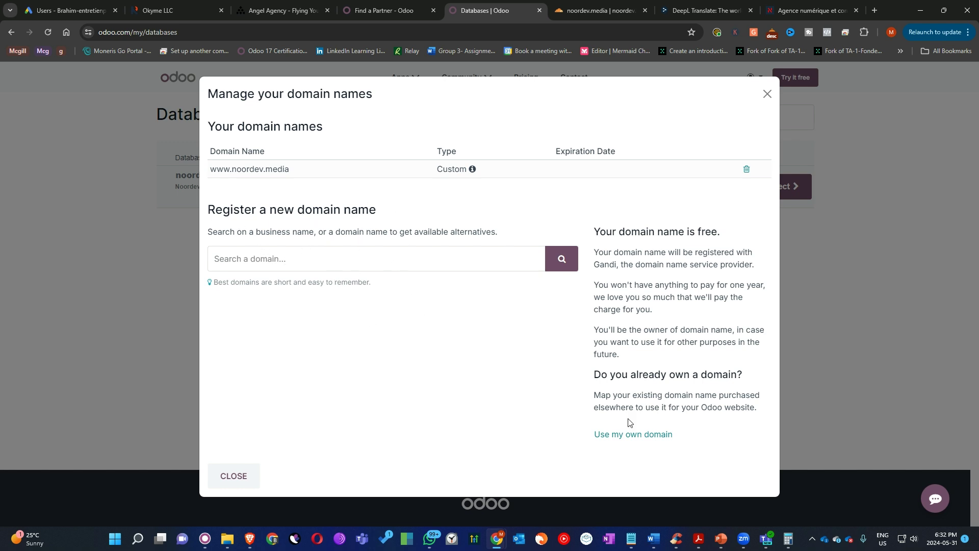
{"action": "left_click_drag", "start_coordinate": [290, 169], "coordinate": [211, 171]}
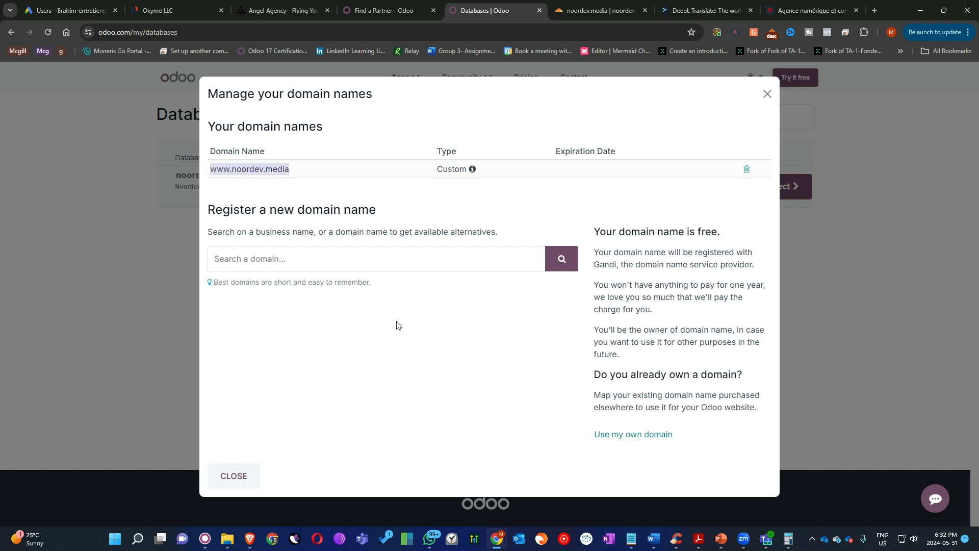
{"action": "left_click", "coordinate": [641, 438]}
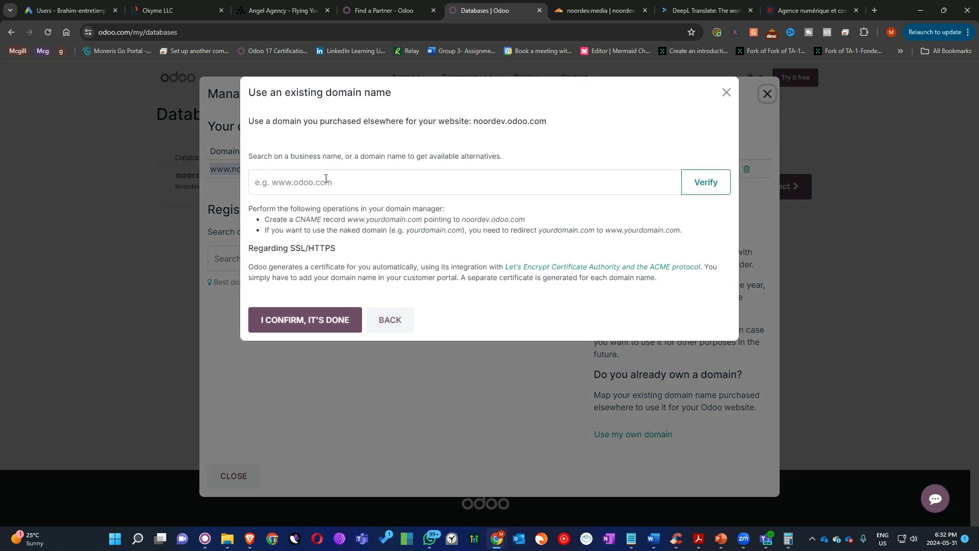
{"action": "left_click", "coordinate": [325, 182]}
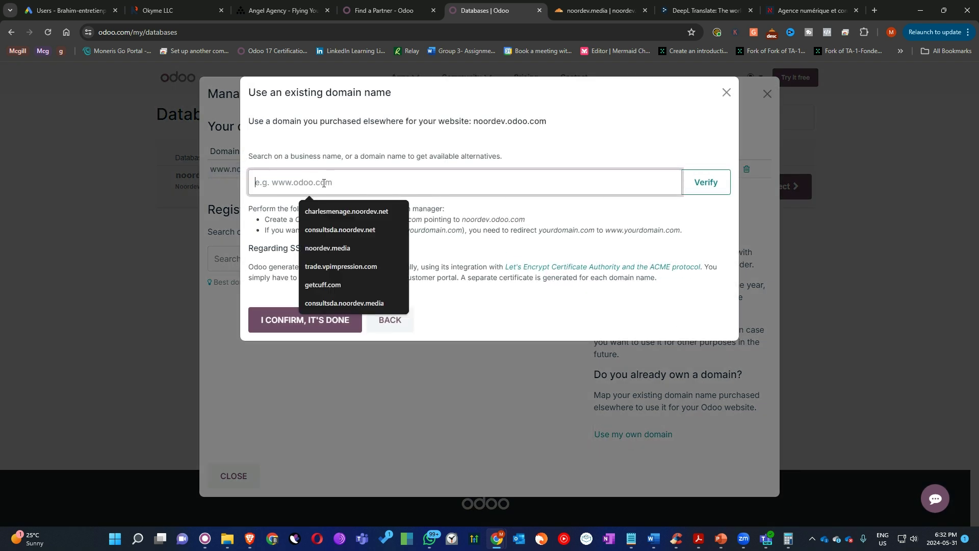
{"action": "type", "text": "www.noordev.media"}
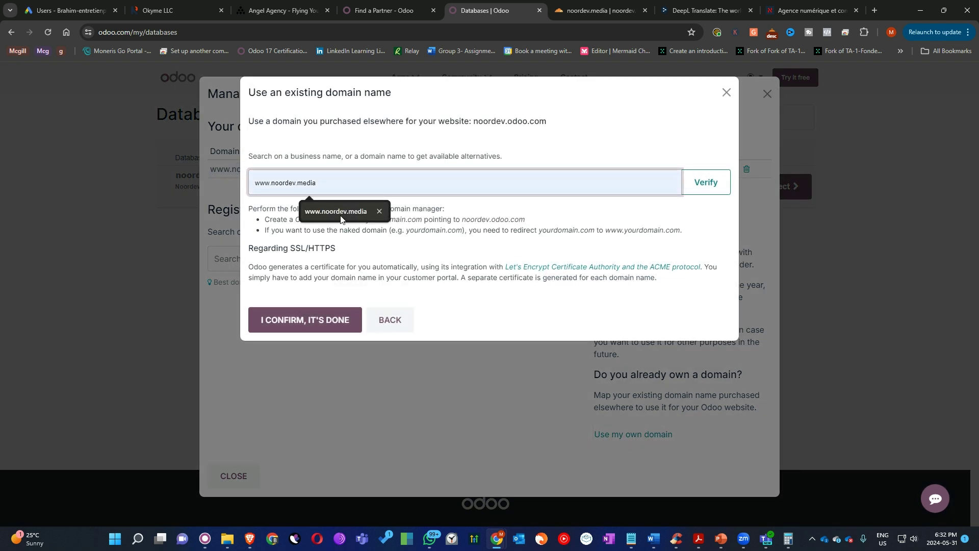
{"action": "left_click", "coordinate": [336, 211]}
{"action": "double_click", "coordinate": [274, 182]}
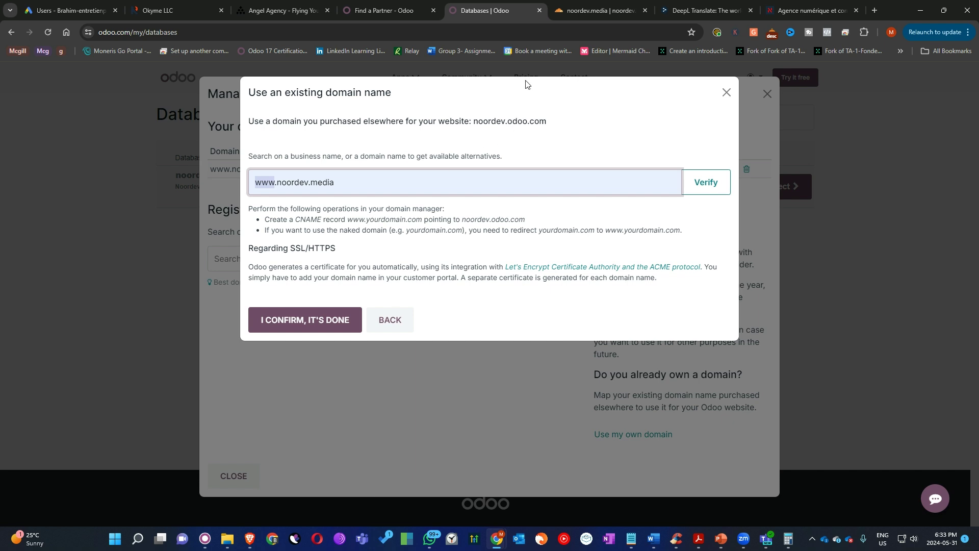
- In Cloudflare's noordev.media DNS records, start a new record of type CNAME
{"action": "left_click", "coordinate": [573, 16]}
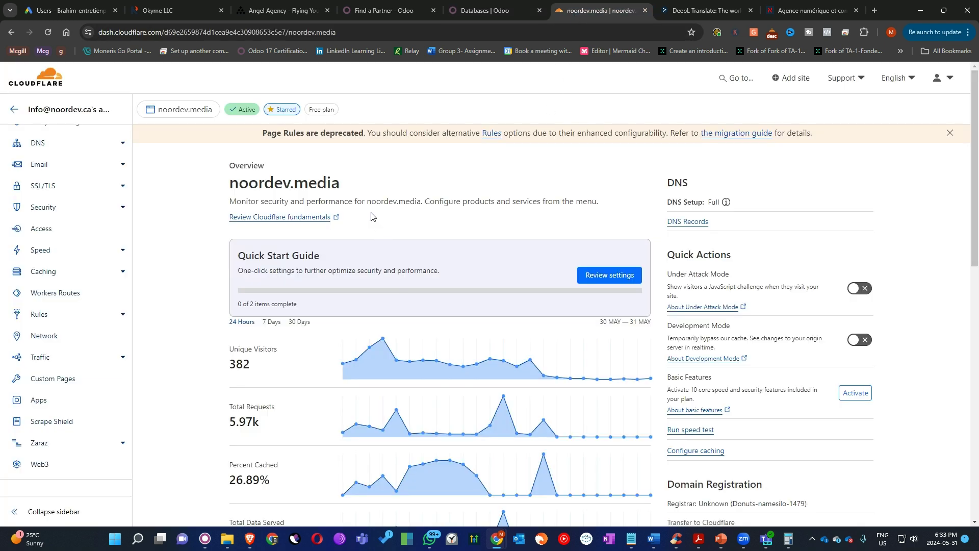
{"action": "left_click_drag", "start_coordinate": [341, 184], "coordinate": [233, 187]}
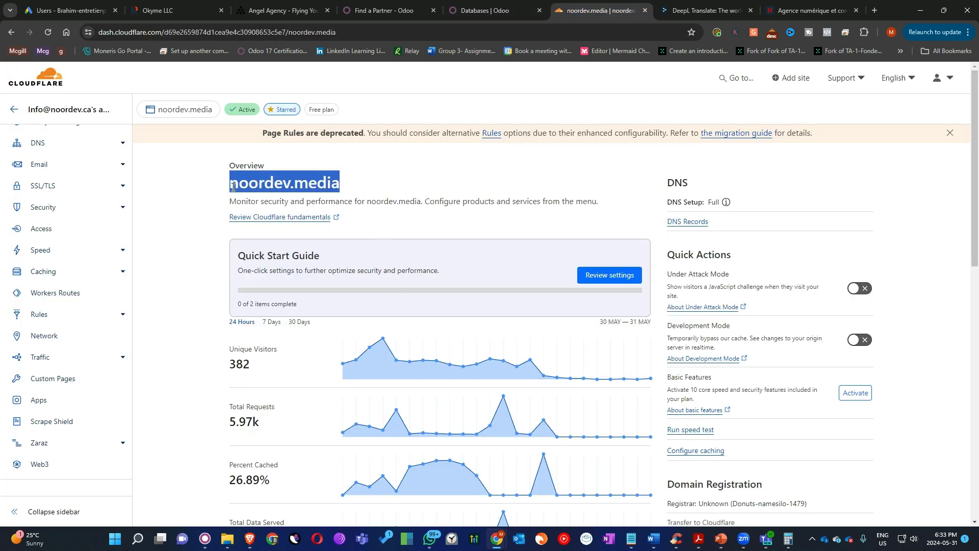
{"action": "left_click", "coordinate": [41, 147]}
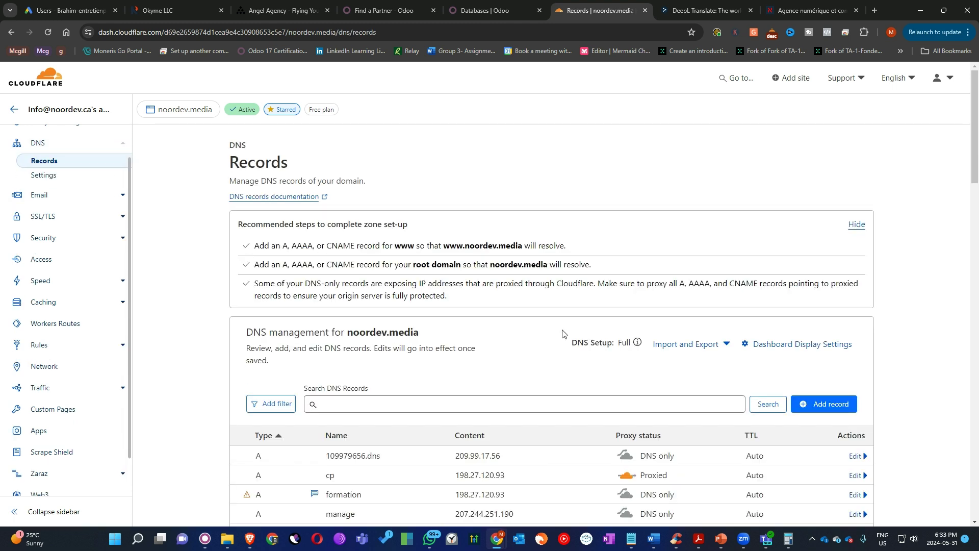
{"action": "scroll", "coordinate": [562, 333], "scroll_direction": "down", "scroll_amount": 2}
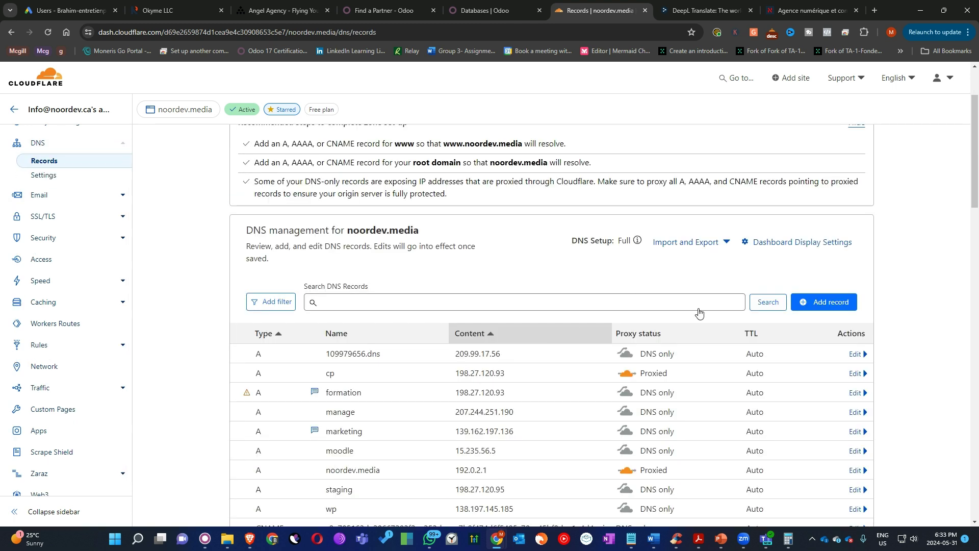
{"action": "left_click", "coordinate": [826, 304]}
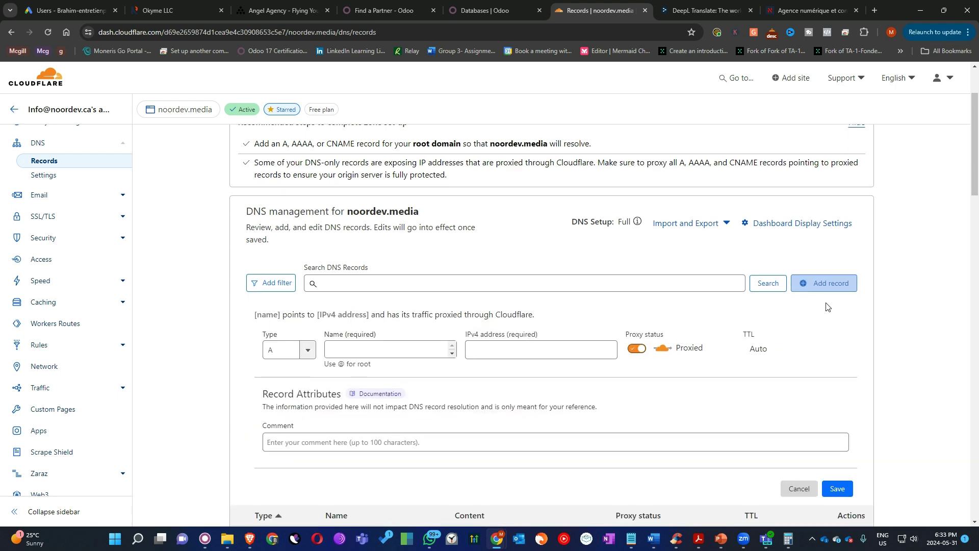
{"action": "left_click", "coordinate": [296, 350]}
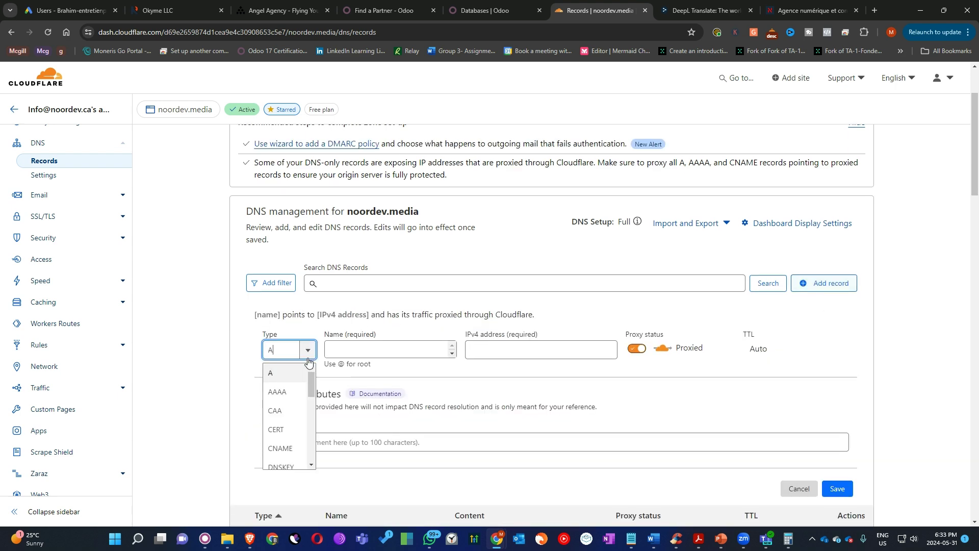
{"action": "left_click", "coordinate": [292, 434]}
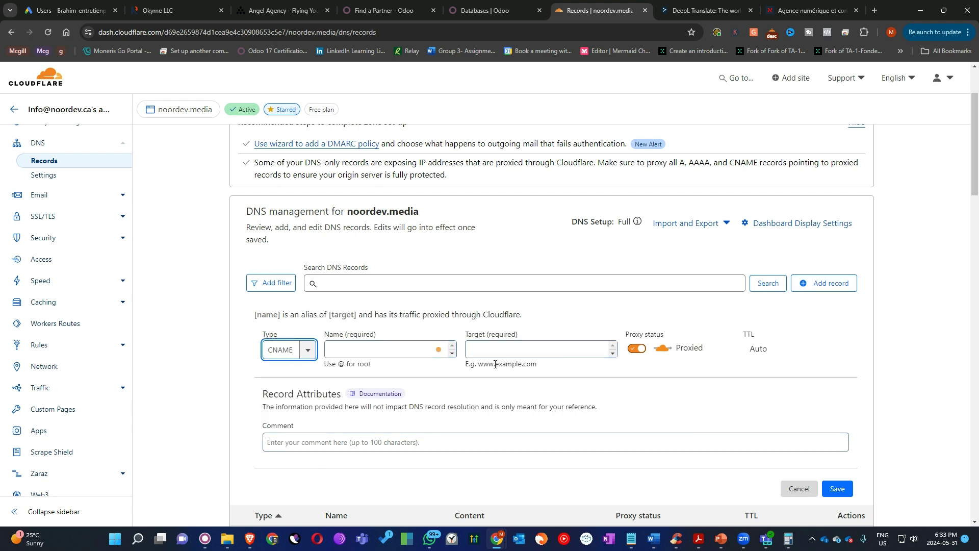
- Open the existing www CNAME record for editing, then go back to Odoo's domain dialog
{"action": "scroll", "coordinate": [537, 396], "scroll_direction": "down", "scroll_amount": 12}
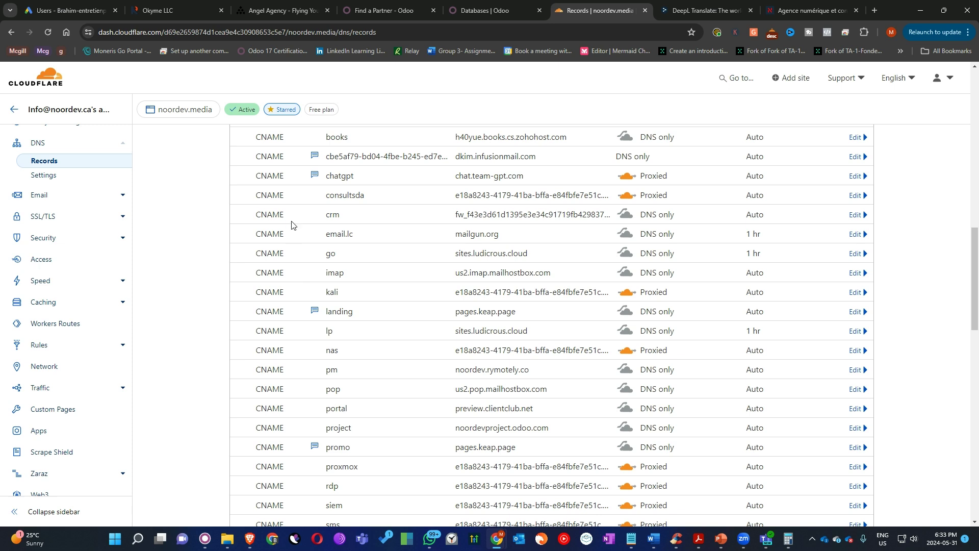
{"action": "scroll", "coordinate": [343, 387], "scroll_direction": "down", "scroll_amount": 3}
{"action": "scroll", "coordinate": [344, 387], "scroll_direction": "down", "scroll_amount": 3}
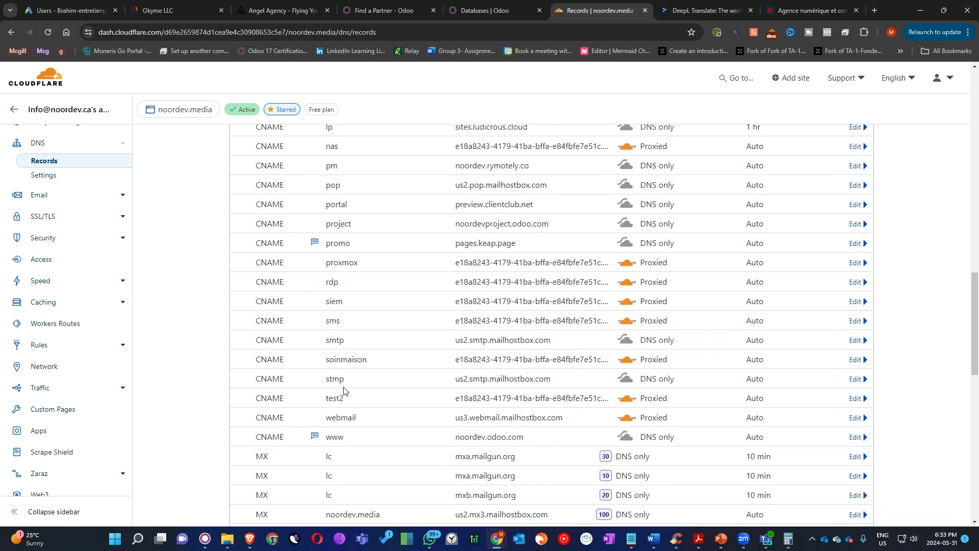
{"action": "left_click", "coordinate": [855, 335]}
{"action": "scroll", "coordinate": [451, 400], "scroll_direction": "down", "scroll_amount": 1}
{"action": "scroll", "coordinate": [451, 400], "scroll_direction": "down", "scroll_amount": 1}
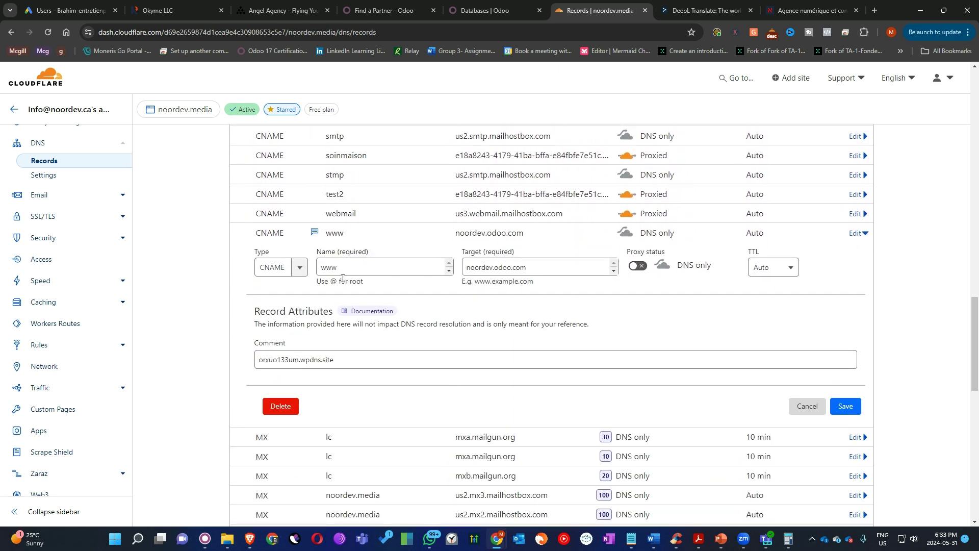
{"action": "left_click_drag", "start_coordinate": [341, 267], "coordinate": [318, 266]}
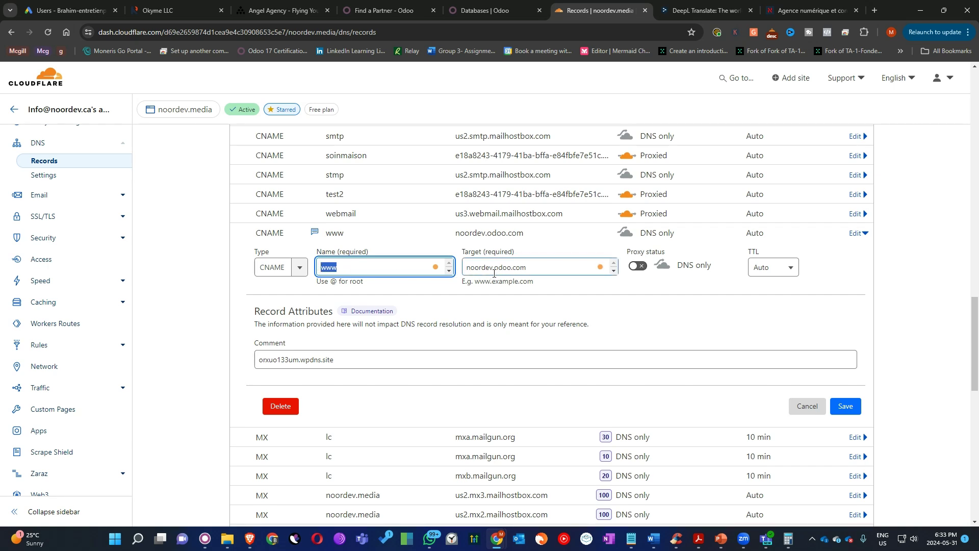
{"action": "left_click", "coordinate": [498, 17]}
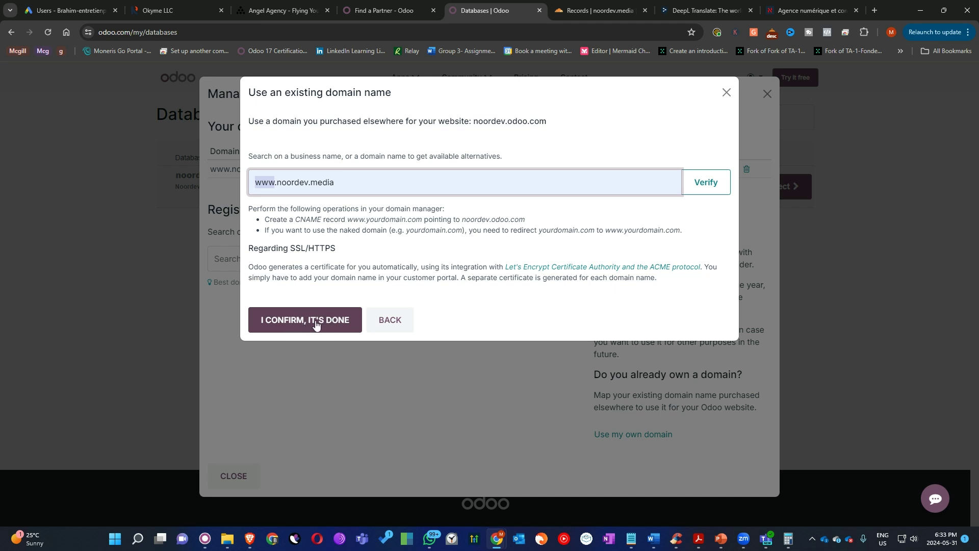
- Check the required CNAME target noordev.odoo.com, then return to Cloudflare's www record form
{"action": "left_click_drag", "start_coordinate": [462, 220], "coordinate": [525, 220]}
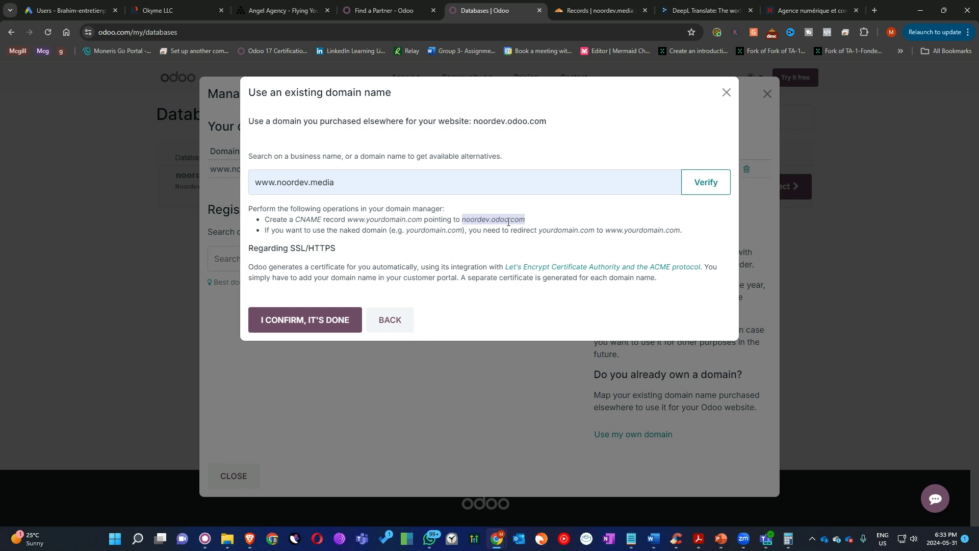
{"action": "left_click", "coordinate": [592, 10]}
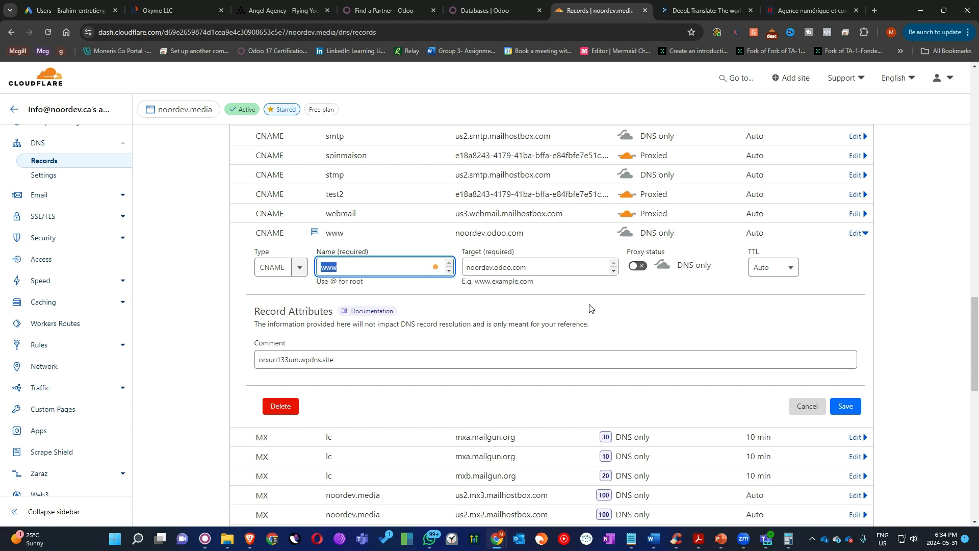
- Cancel the www CNAME edit unchanged and review the noordev.media record list
{"action": "left_click", "coordinate": [795, 406]}
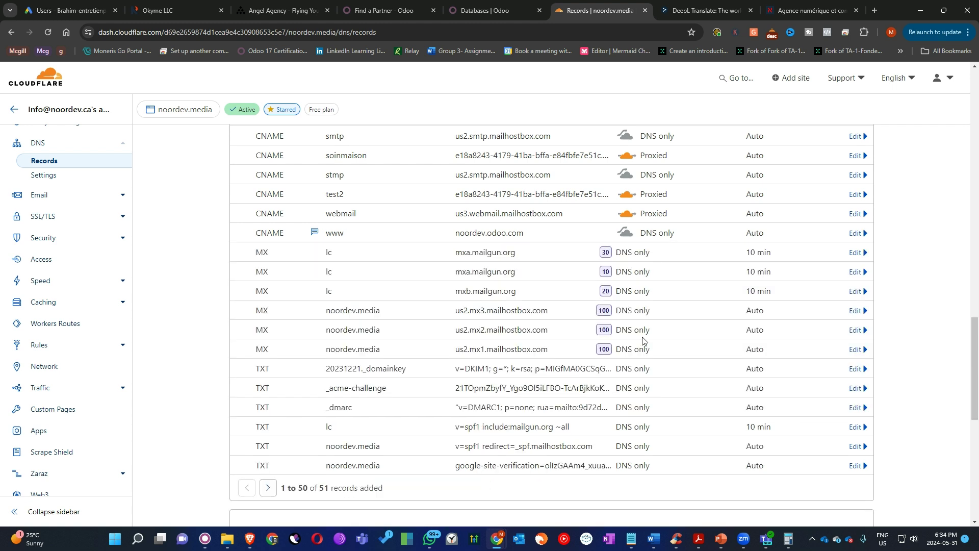
{"action": "scroll", "coordinate": [643, 338], "scroll_direction": "up", "scroll_amount": 7}
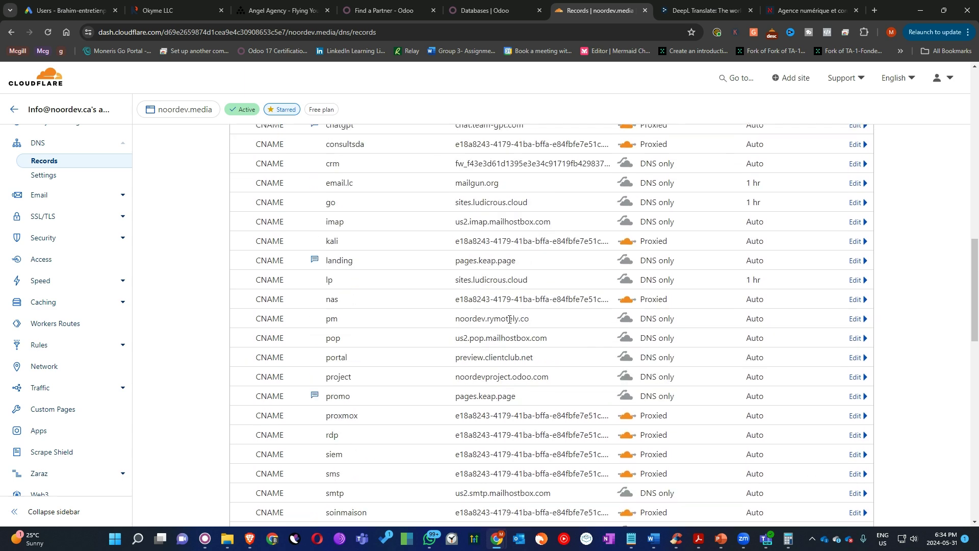
{"action": "scroll", "coordinate": [505, 320], "scroll_direction": "up", "scroll_amount": 8}
{"action": "scroll", "coordinate": [501, 320], "scroll_direction": "up", "scroll_amount": 1}
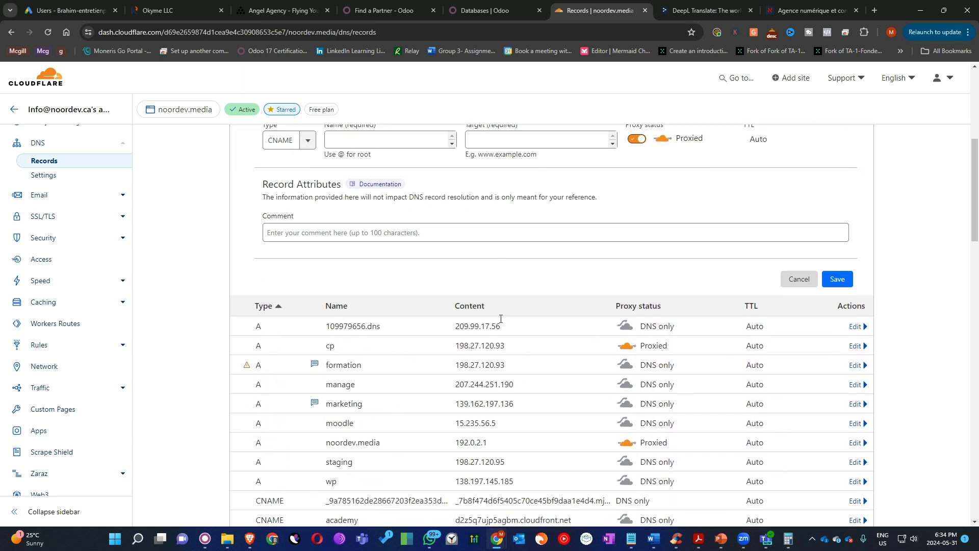
{"action": "scroll", "coordinate": [474, 324], "scroll_direction": "down", "scroll_amount": 1}
{"action": "scroll", "coordinate": [397, 335], "scroll_direction": "down", "scroll_amount": 2}
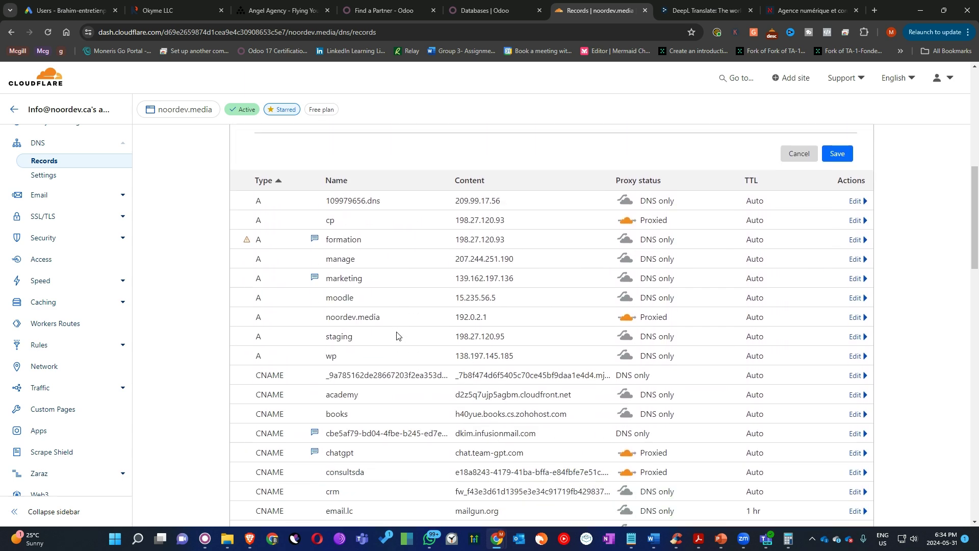
{"action": "left_click_drag", "start_coordinate": [392, 299], "coordinate": [335, 296]}
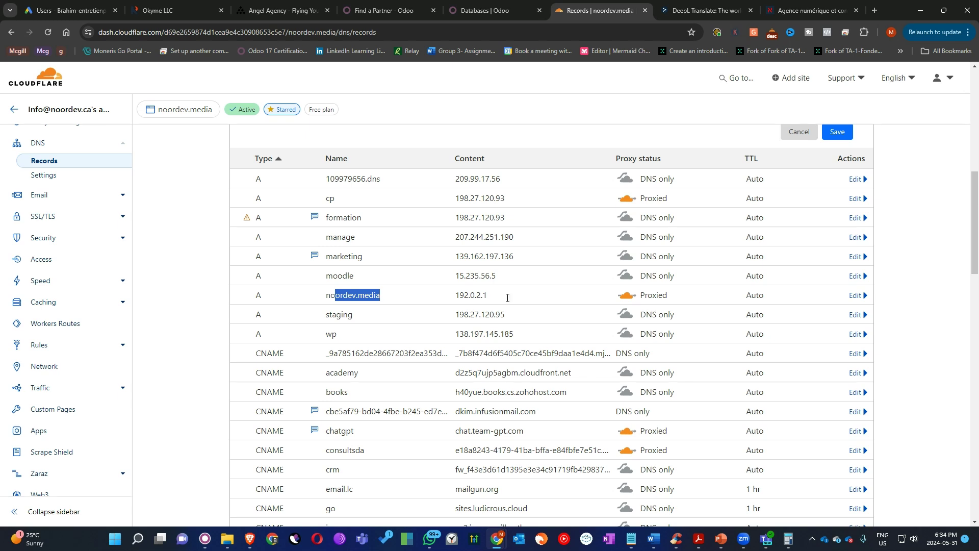
- Change the new record's type from CNAME to A
{"action": "scroll", "coordinate": [783, 278], "scroll_direction": "up", "scroll_amount": 3}
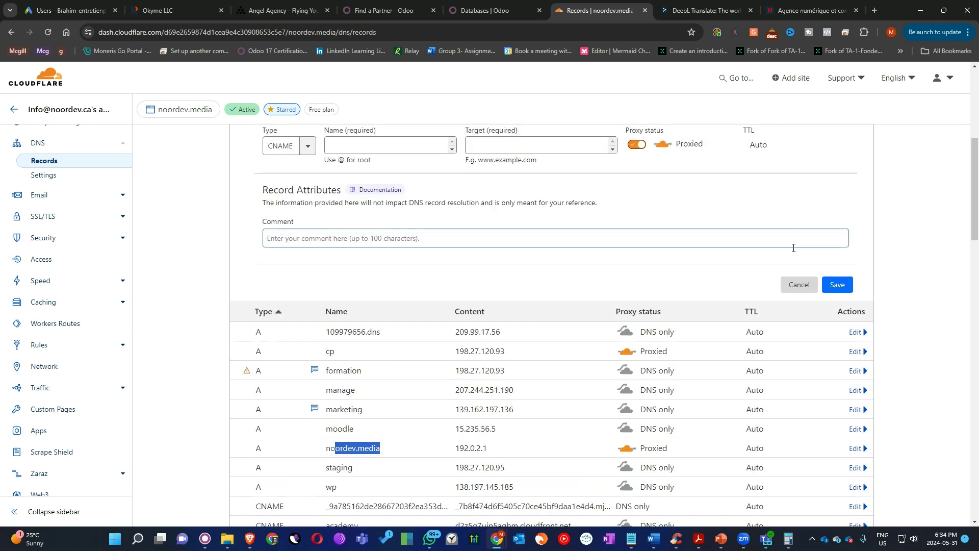
{"action": "scroll", "coordinate": [829, 277], "scroll_direction": "up", "scroll_amount": 1}
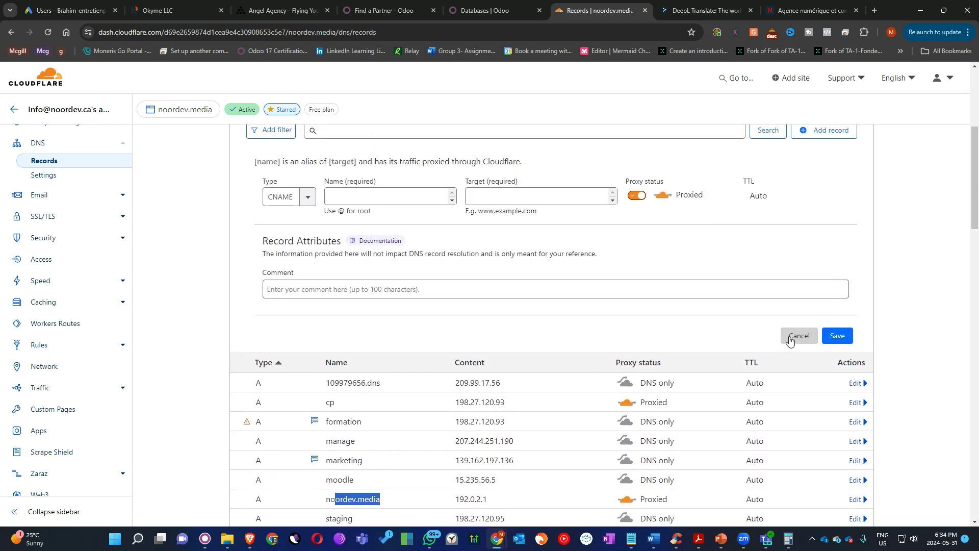
{"action": "left_click", "coordinate": [302, 197]}
{"action": "left_click", "coordinate": [283, 220]}
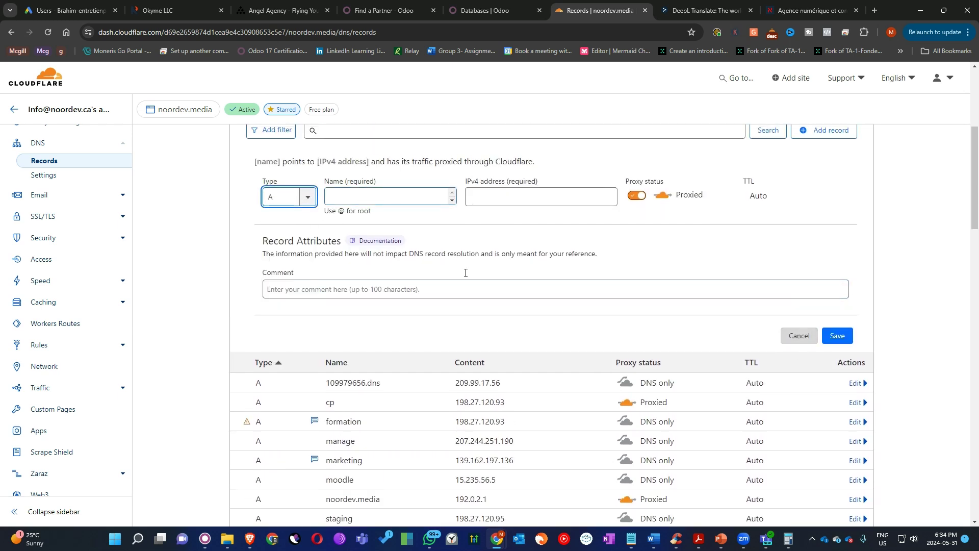
{"action": "scroll", "coordinate": [507, 357], "scroll_direction": "down", "scroll_amount": 3}
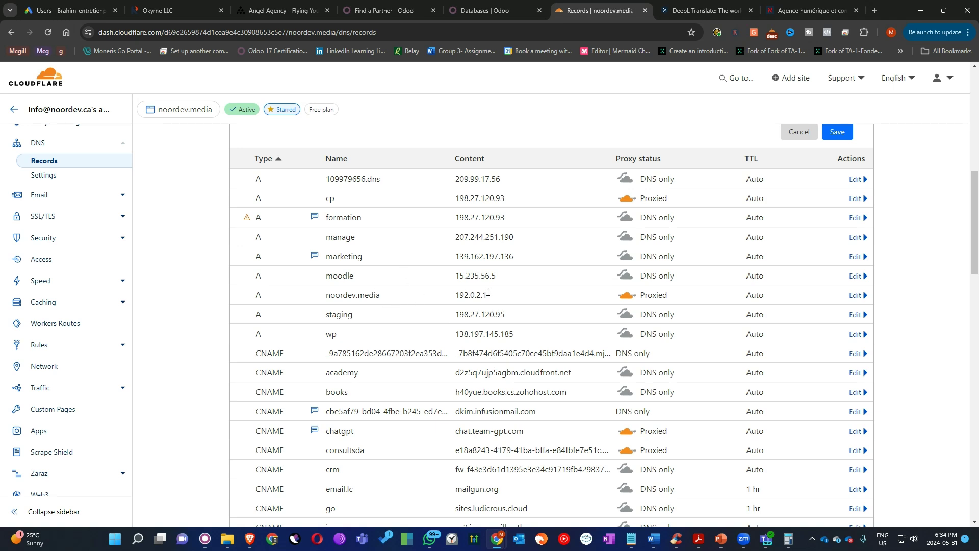
- Edit the noordev.media A record, renaming it to @ while keeping 192.0.2.1
{"action": "left_click", "coordinate": [867, 297]}
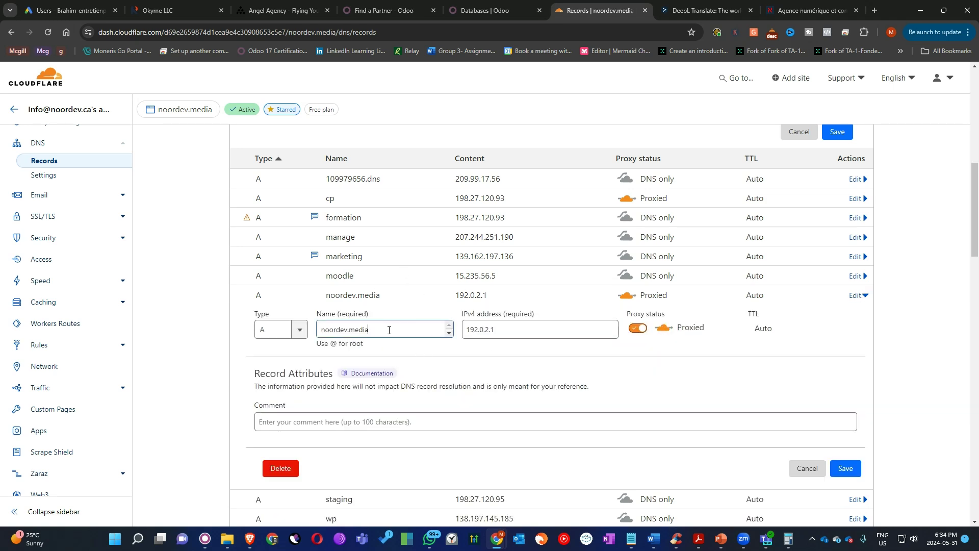
{"action": "left_click_drag", "start_coordinate": [448, 328], "coordinate": [287, 325]}
{"action": "type", "text": "@"}
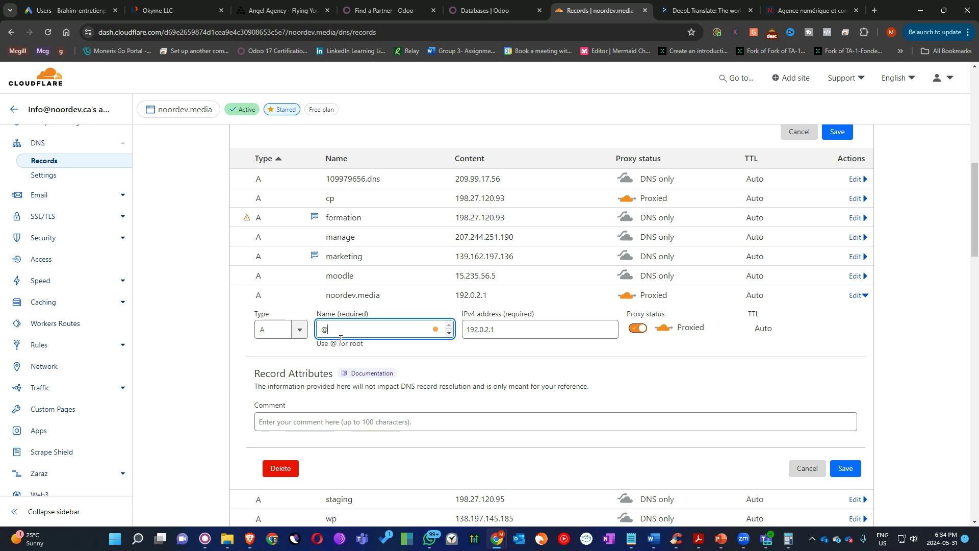
{"action": "key", "text": "Tab"}
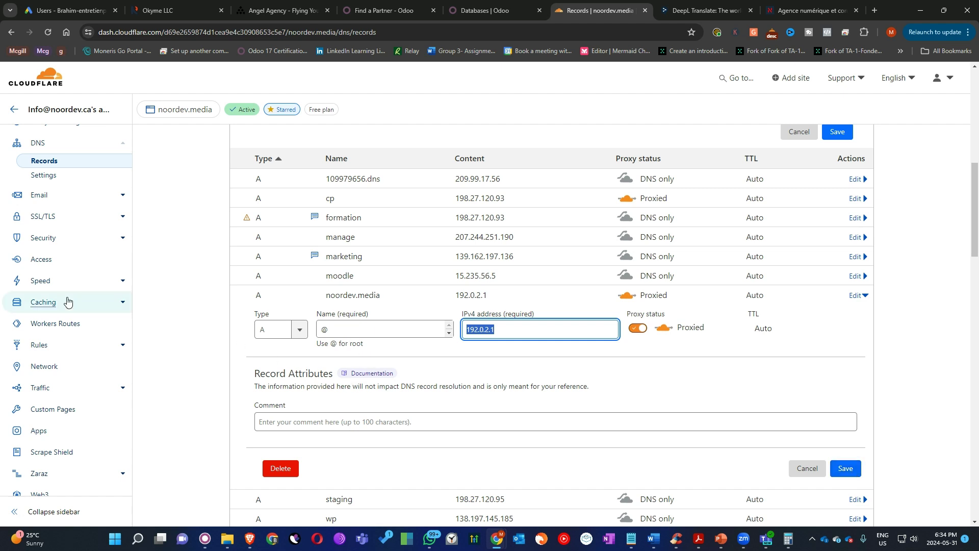
{"action": "scroll", "coordinate": [69, 245], "scroll_direction": "down", "scroll_amount": 1}
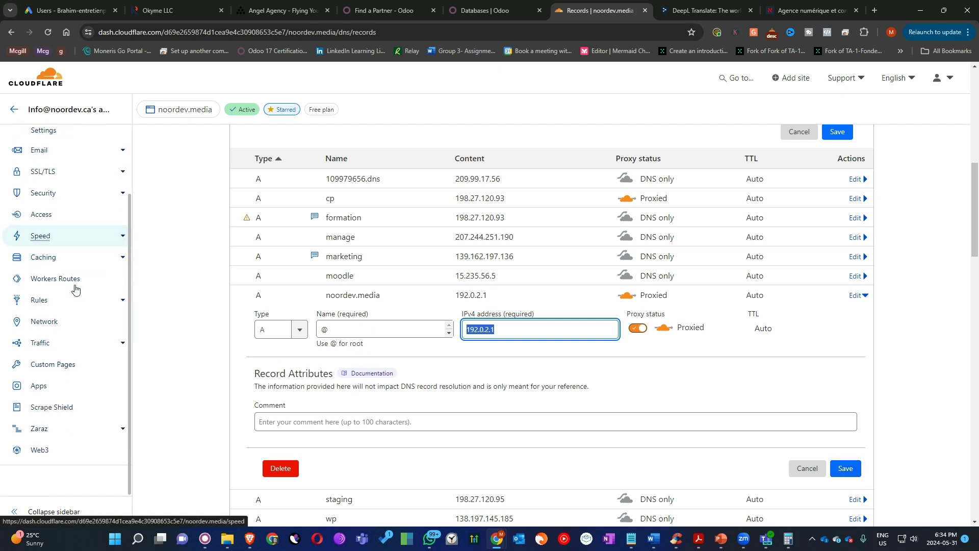
- View Rules > Page Rules, then open Configuration Rules from the deprecation banner
{"action": "left_click", "coordinate": [43, 302]}
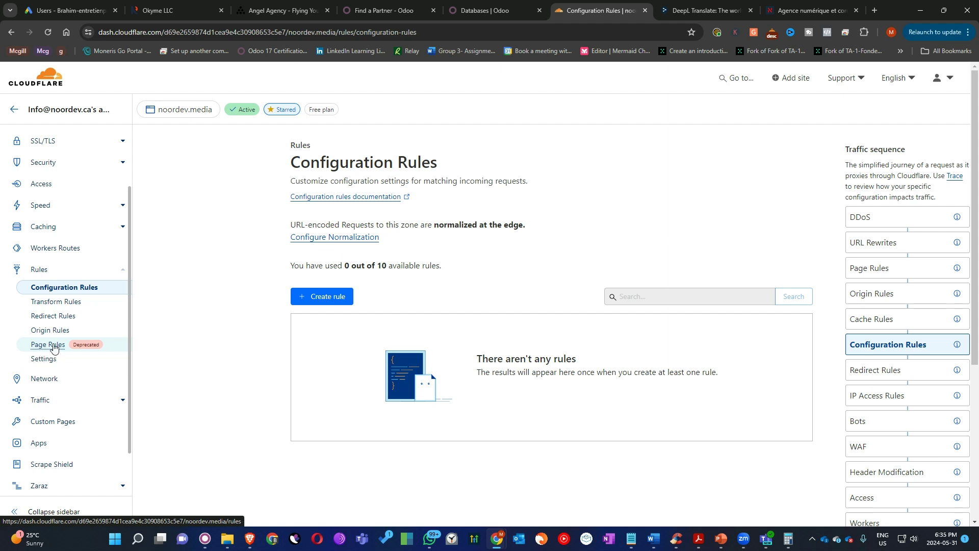
{"action": "left_click", "coordinate": [53, 347]}
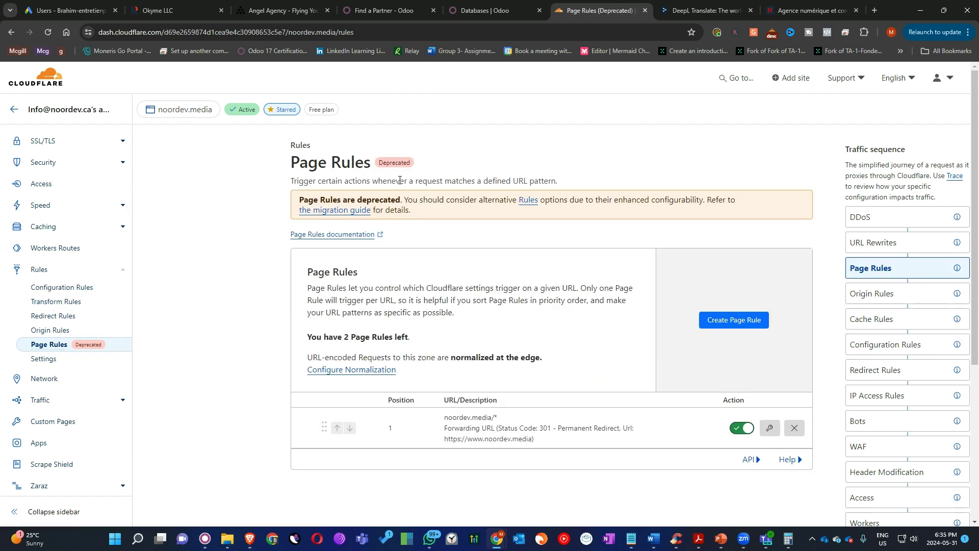
{"action": "left_click", "coordinate": [529, 201]}
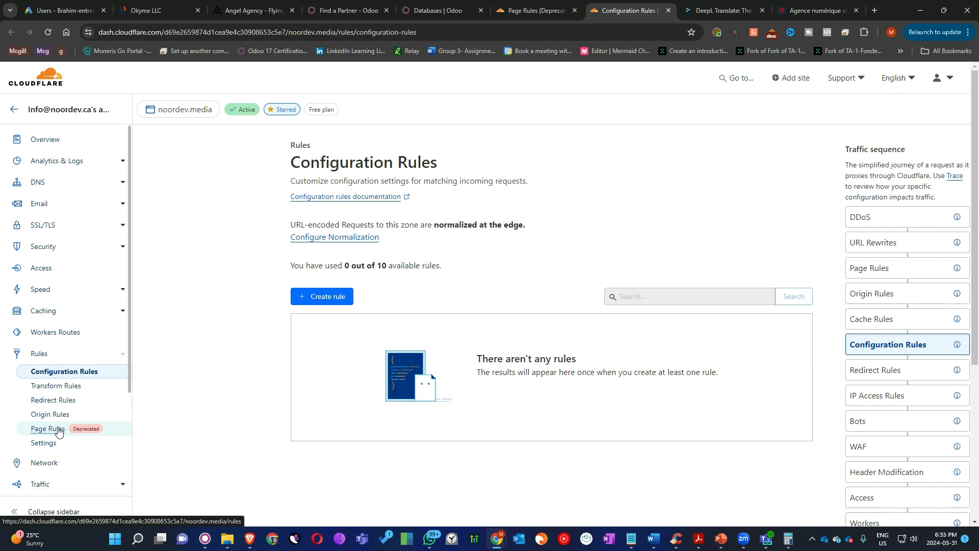
- Create a new Configuration Rule and name it 'redirect'
{"action": "left_click", "coordinate": [335, 297]}
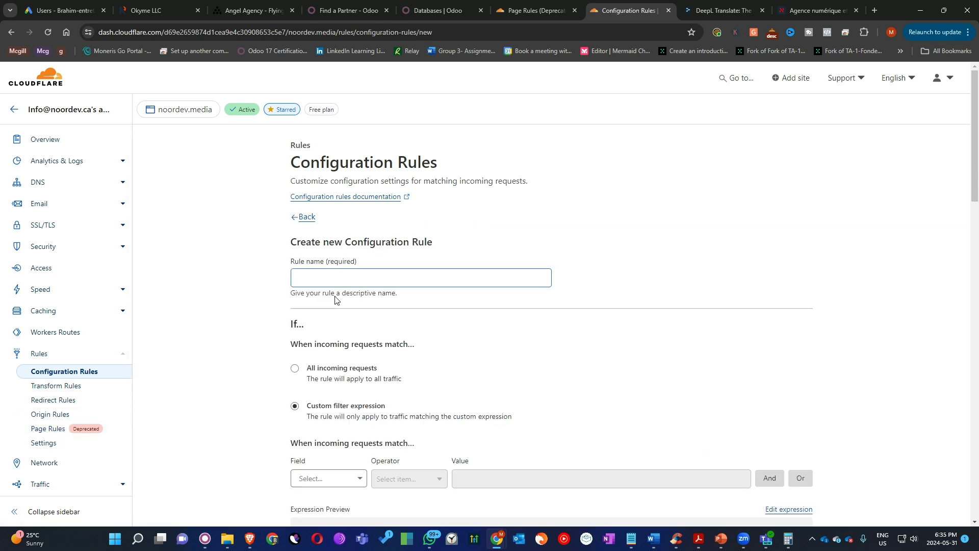
{"action": "left_click", "coordinate": [354, 277]}
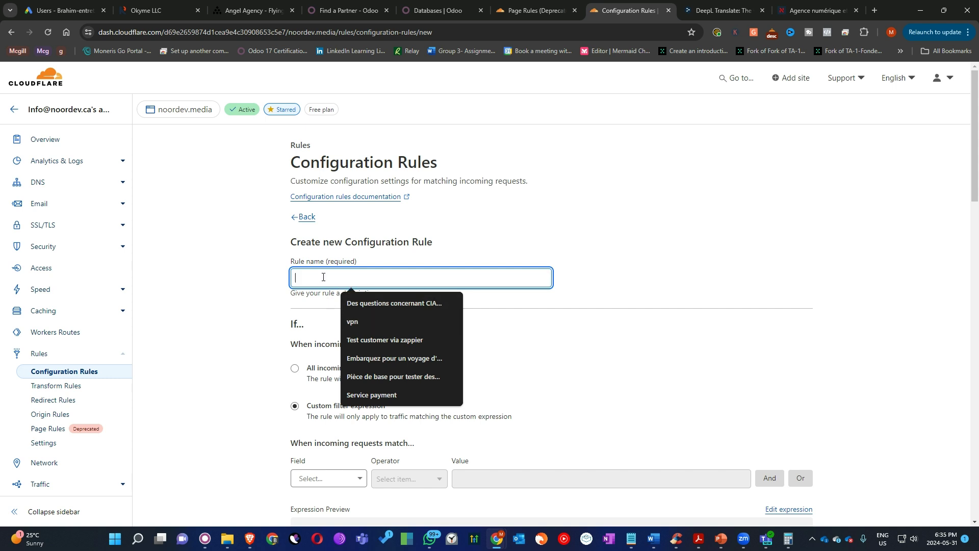
{"action": "type", "text": "redirect"}
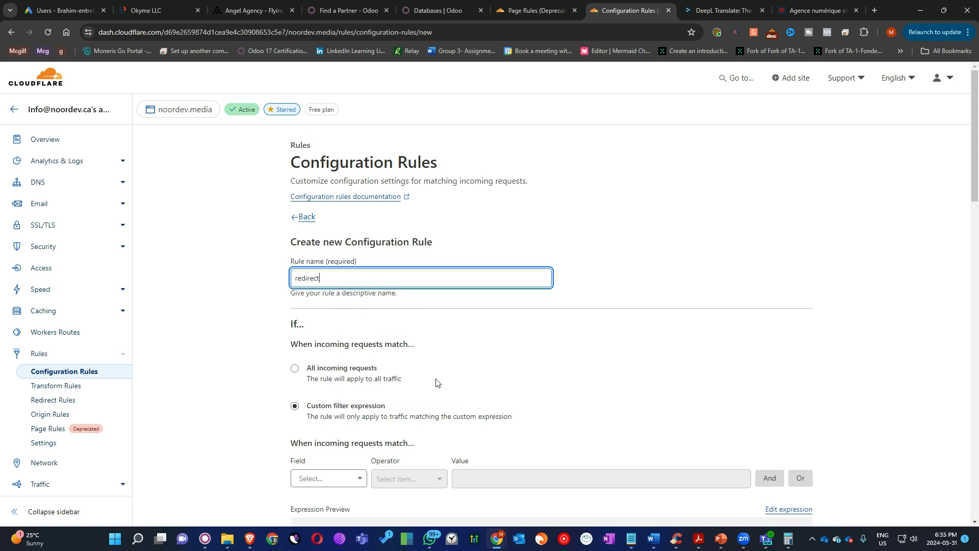
{"action": "scroll", "coordinate": [436, 383], "scroll_direction": "down", "scroll_amount": 3}
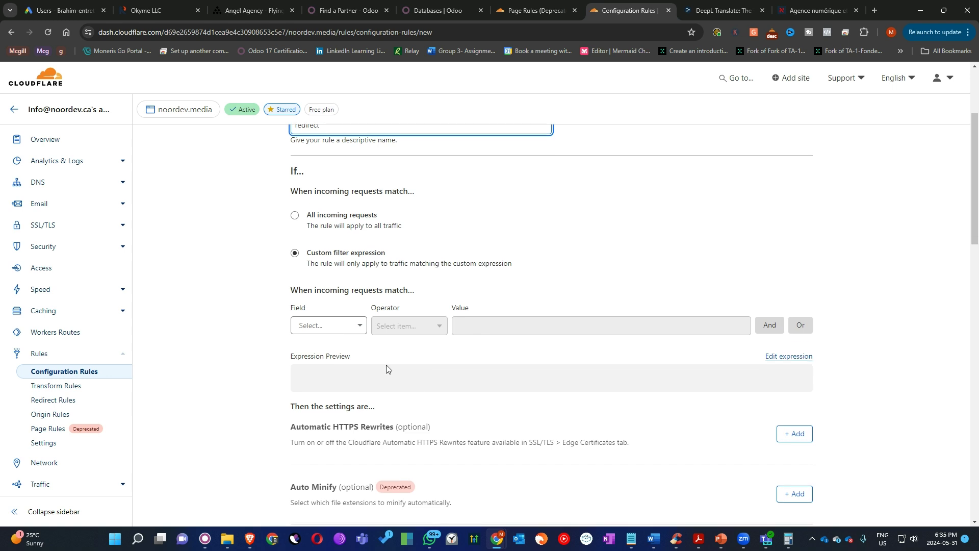
{"action": "left_click", "coordinate": [359, 325]}
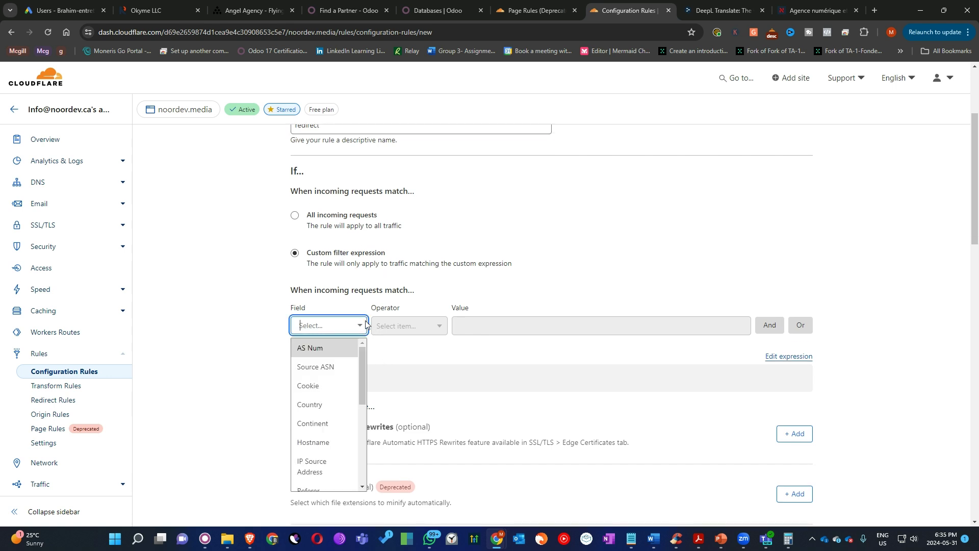
{"action": "left_click_drag", "start_coordinate": [359, 355], "coordinate": [363, 398]}
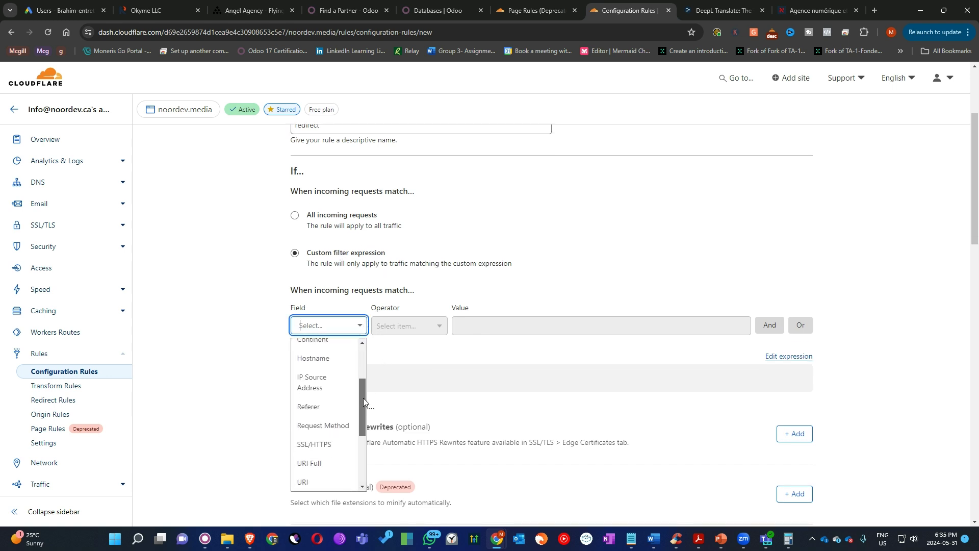
{"action": "left_click", "coordinate": [330, 358]}
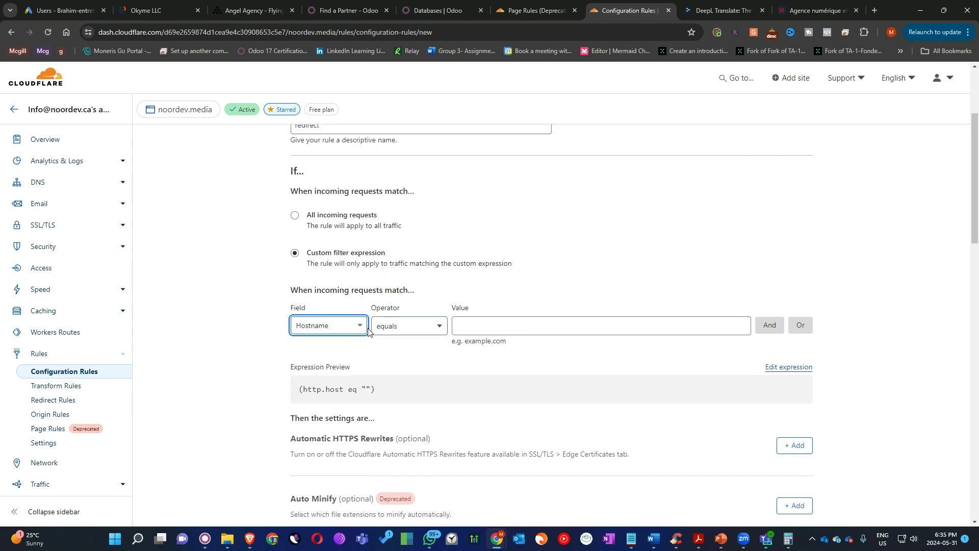
{"action": "left_click", "coordinate": [514, 325]}
{"action": "left_click", "coordinate": [519, 351]}
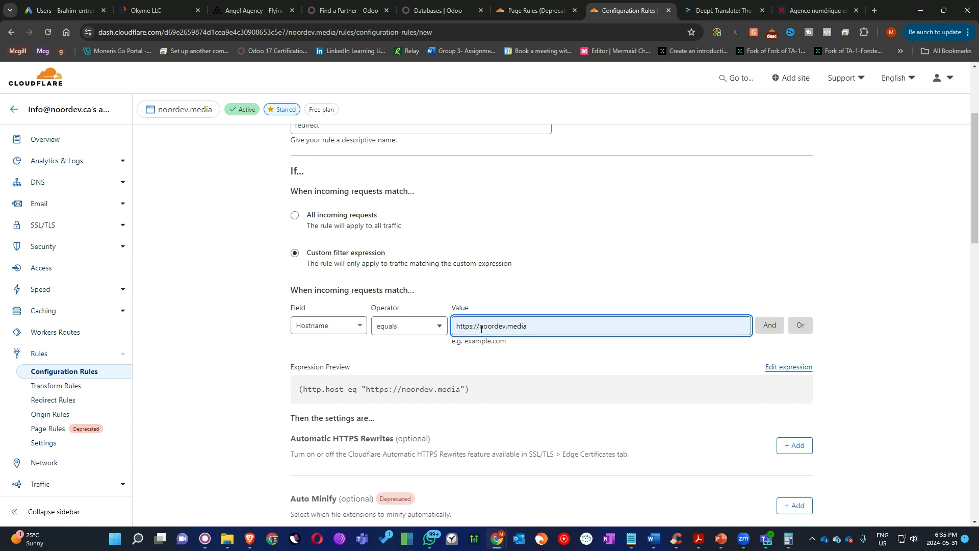
{"action": "left_click_drag", "start_coordinate": [529, 327], "coordinate": [456, 327]}
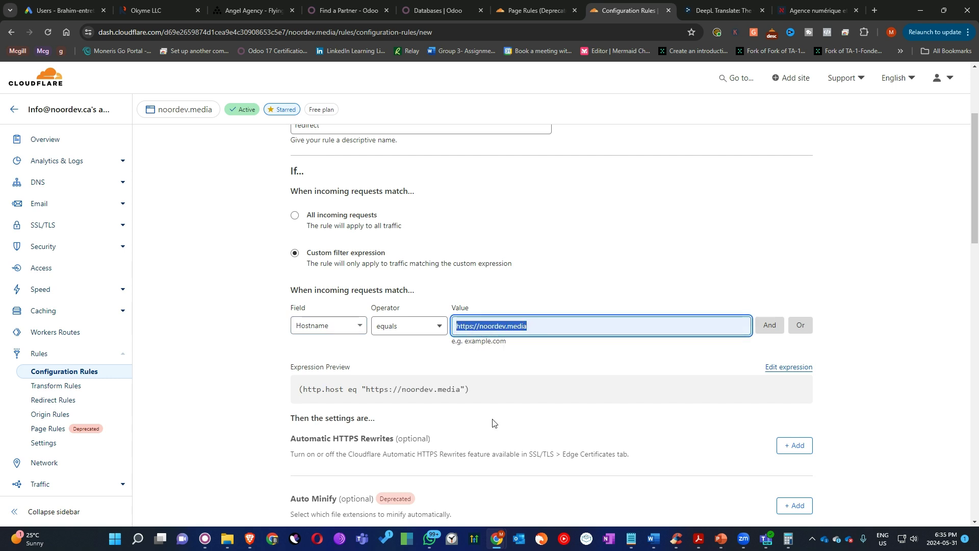
{"action": "scroll", "coordinate": [492, 423], "scroll_direction": "down", "scroll_amount": 2}
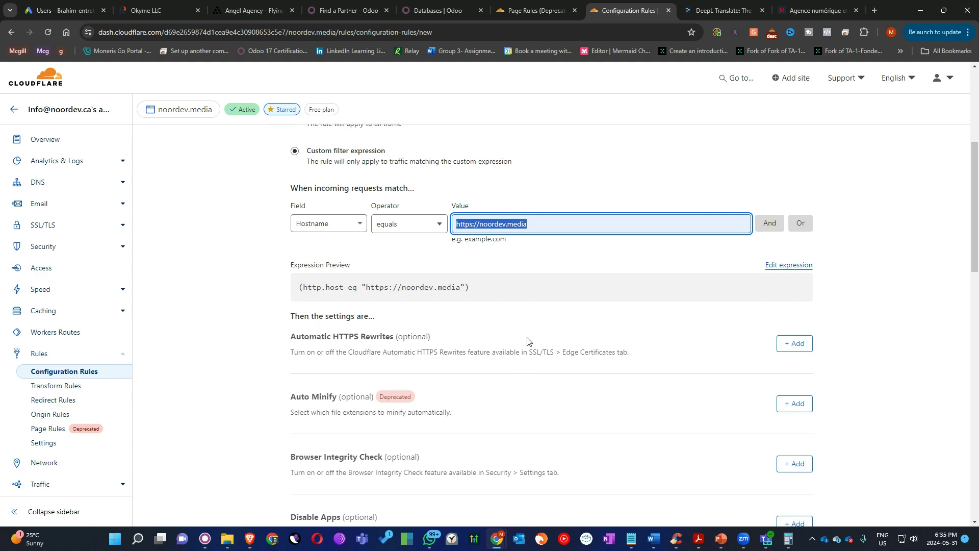
{"action": "scroll", "coordinate": [488, 156], "scroll_direction": "down", "scroll_amount": 2}
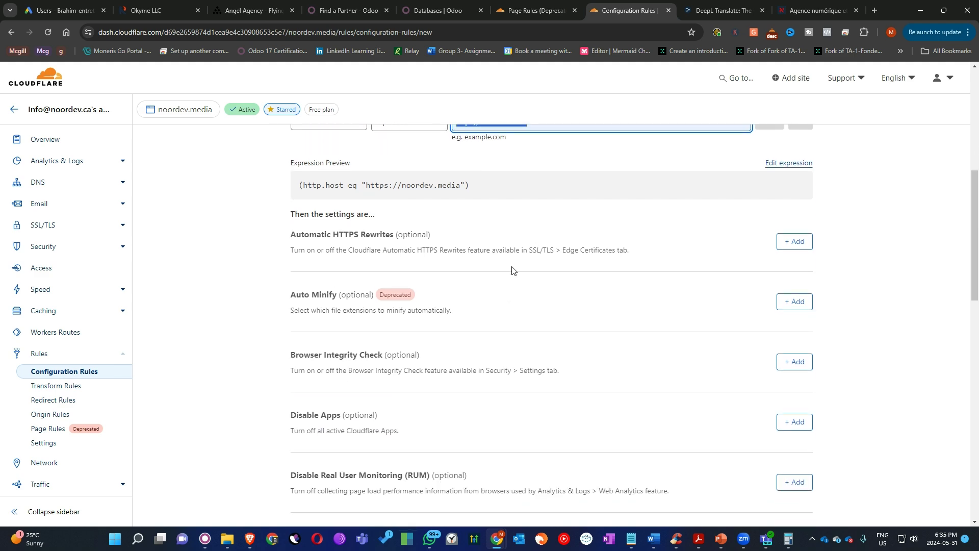
{"action": "scroll", "coordinate": [505, 262], "scroll_direction": "up", "scroll_amount": 2}
{"action": "scroll", "coordinate": [564, 406], "scroll_direction": "down", "scroll_amount": 4}
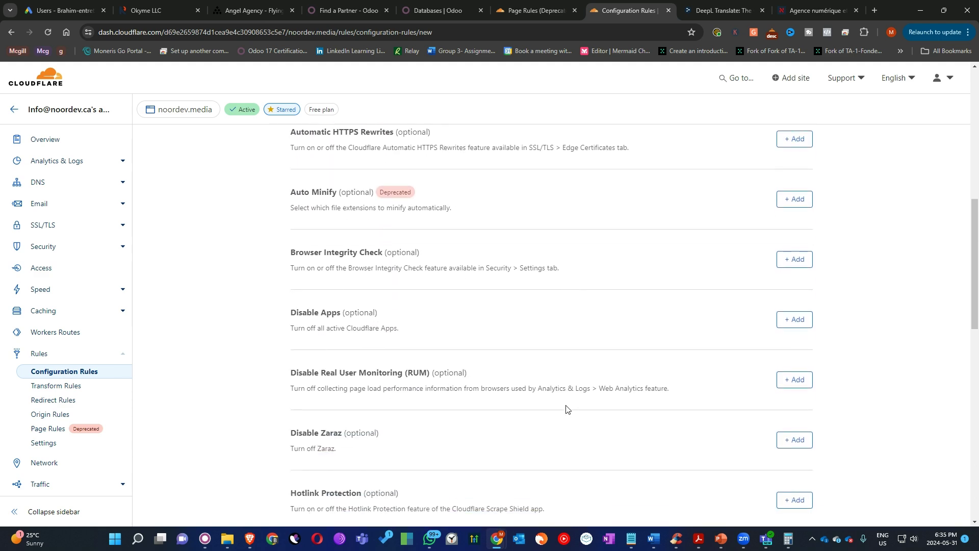
{"action": "scroll", "coordinate": [566, 409], "scroll_direction": "down", "scroll_amount": 12}
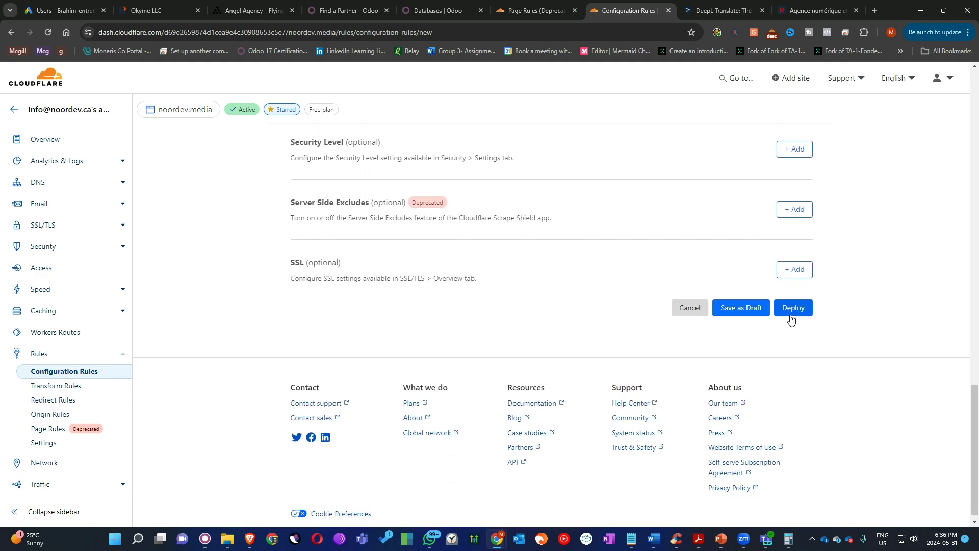
{"action": "scroll", "coordinate": [537, 321], "scroll_direction": "up", "scroll_amount": 12}
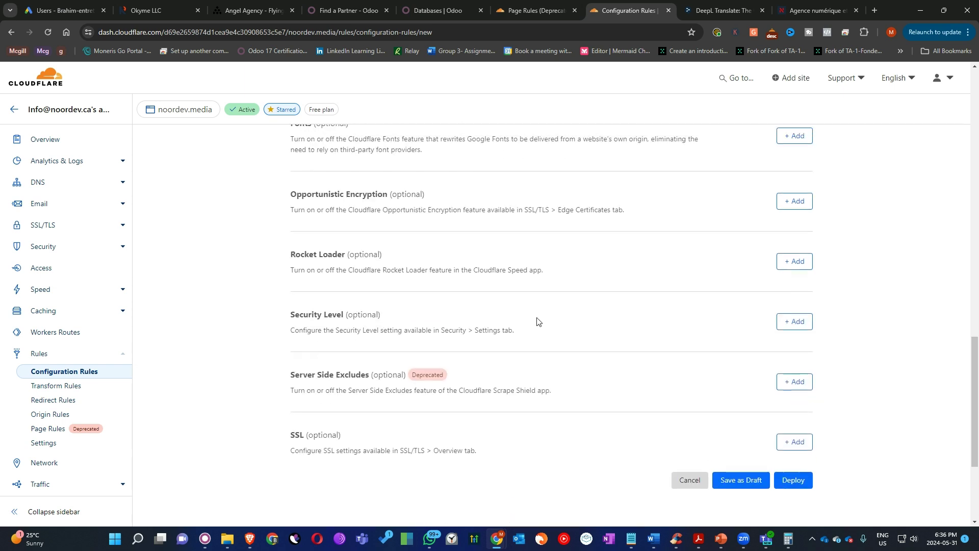
{"action": "scroll", "coordinate": [537, 322], "scroll_direction": "up", "scroll_amount": 7}
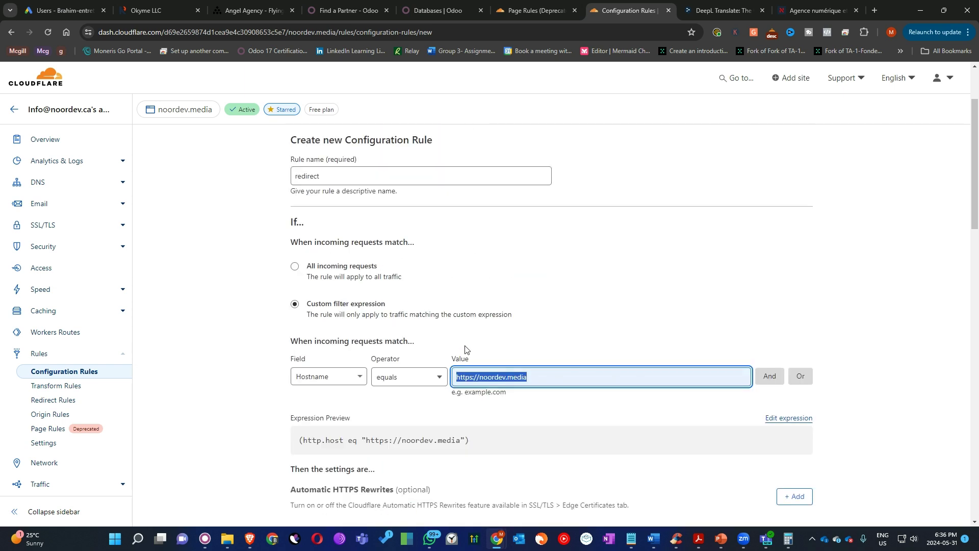
- Open the noordev.media/* page rule for editing and inspect its URL pattern
{"action": "left_click", "coordinate": [46, 430]}
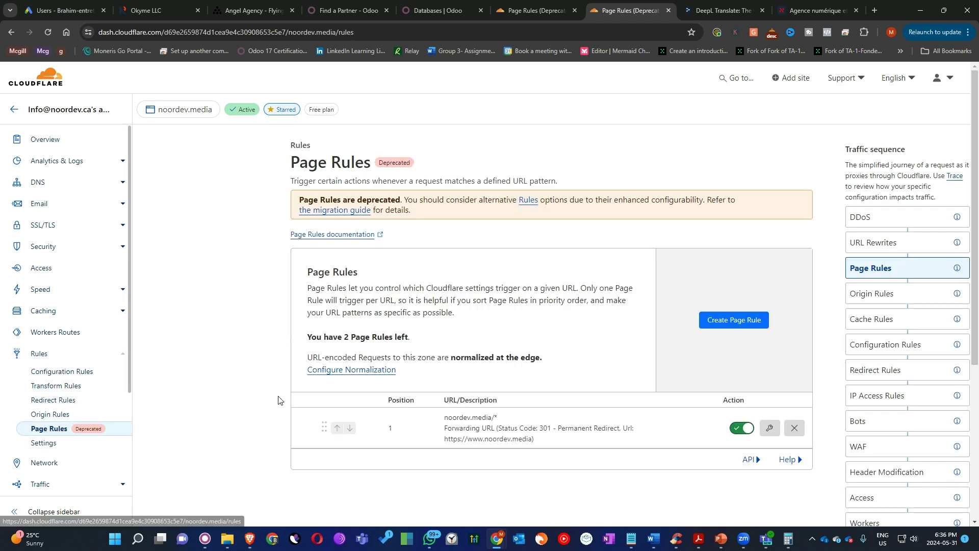
{"action": "scroll", "coordinate": [408, 416], "scroll_direction": "down", "scroll_amount": 3}
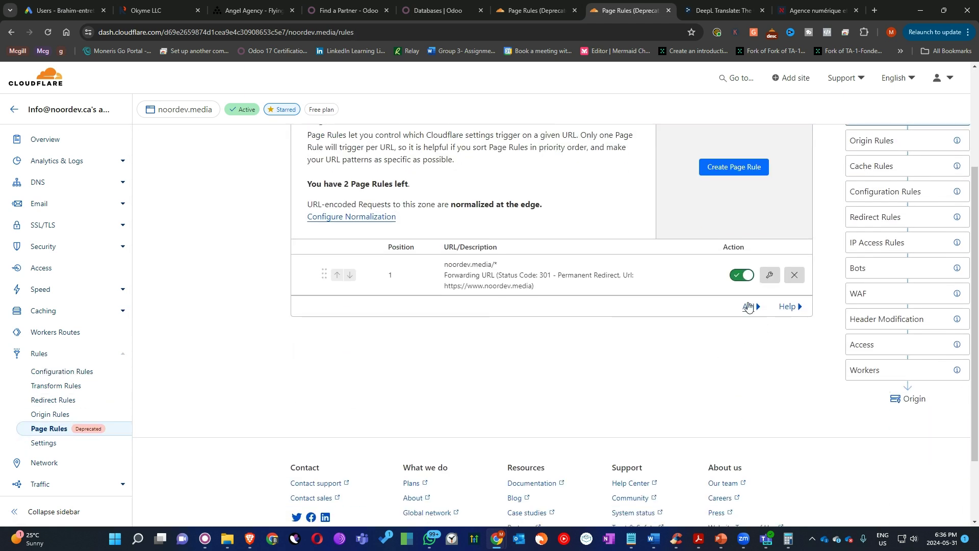
{"action": "left_click", "coordinate": [769, 275]}
{"action": "scroll", "coordinate": [493, 357], "scroll_direction": "down", "scroll_amount": 2}
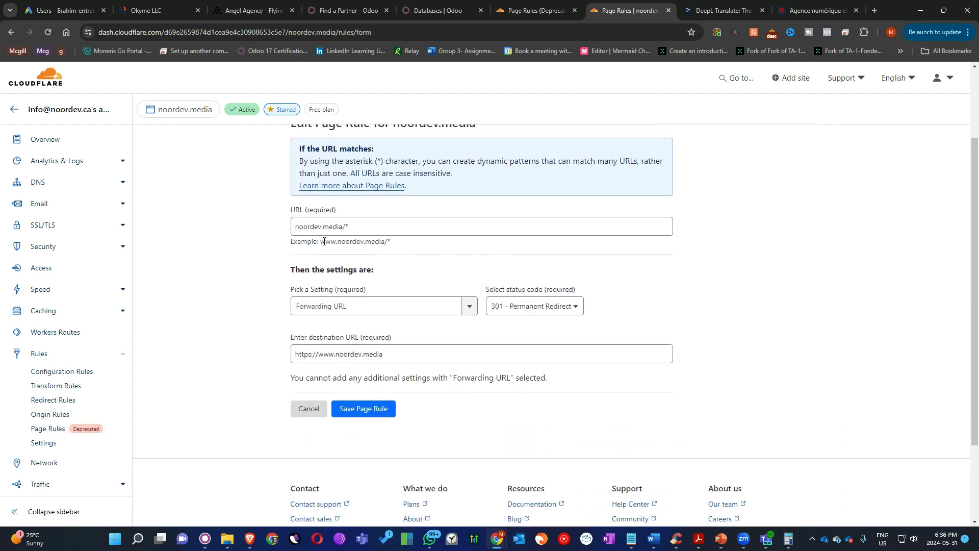
{"action": "left_click", "coordinate": [297, 227]}
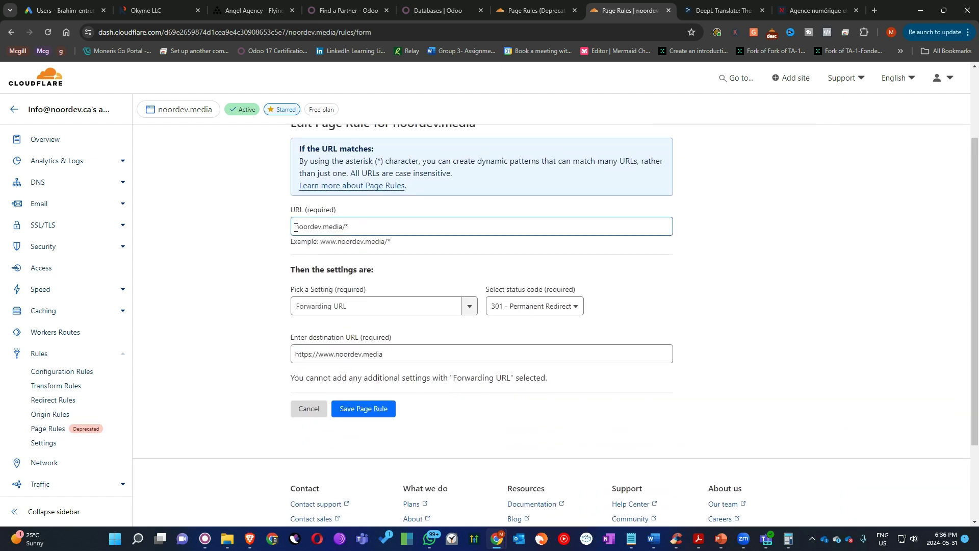
{"action": "left_click_drag", "start_coordinate": [295, 227], "coordinate": [343, 226]}
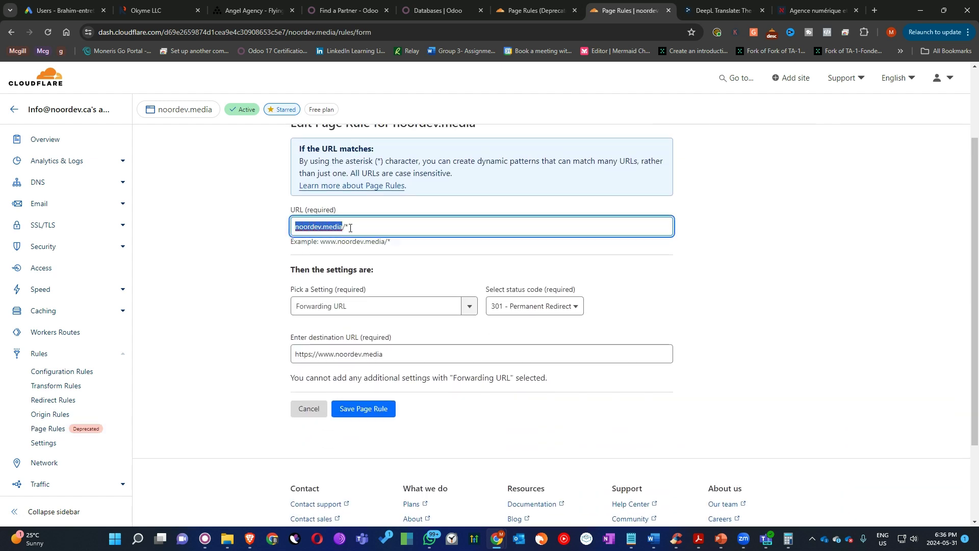
{"action": "left_click", "coordinate": [346, 307]}
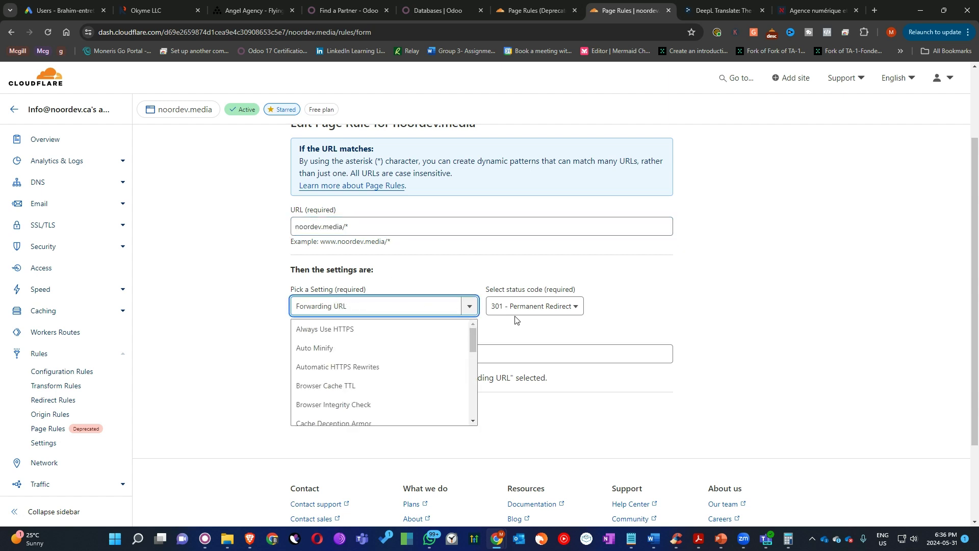
{"action": "left_click", "coordinate": [625, 313]}
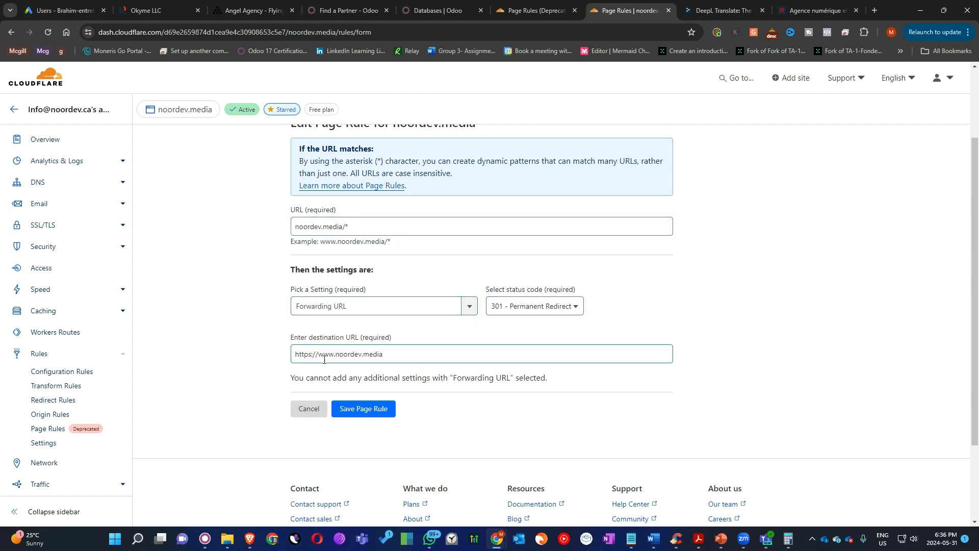
{"action": "left_click_drag", "start_coordinate": [383, 357], "coordinate": [285, 355]}
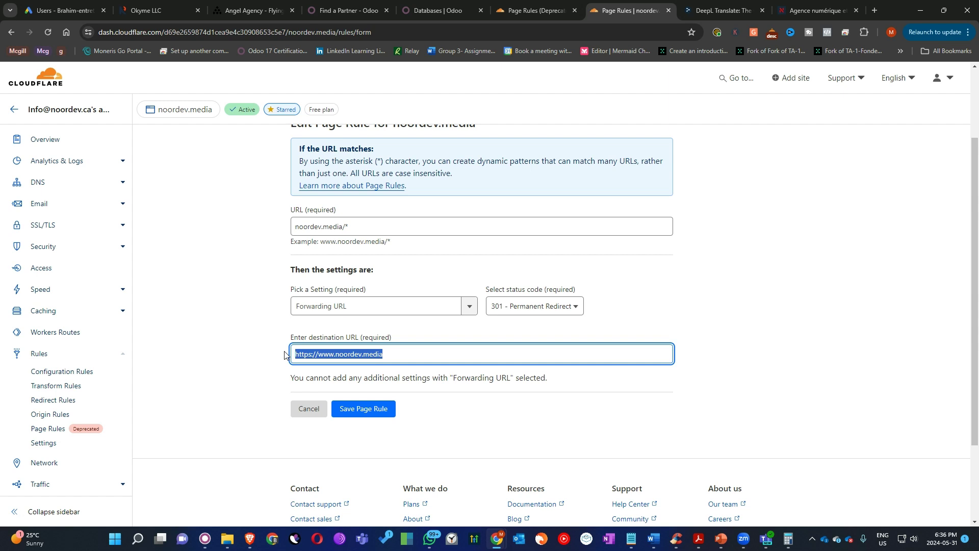
{"action": "left_click", "coordinate": [336, 357]}
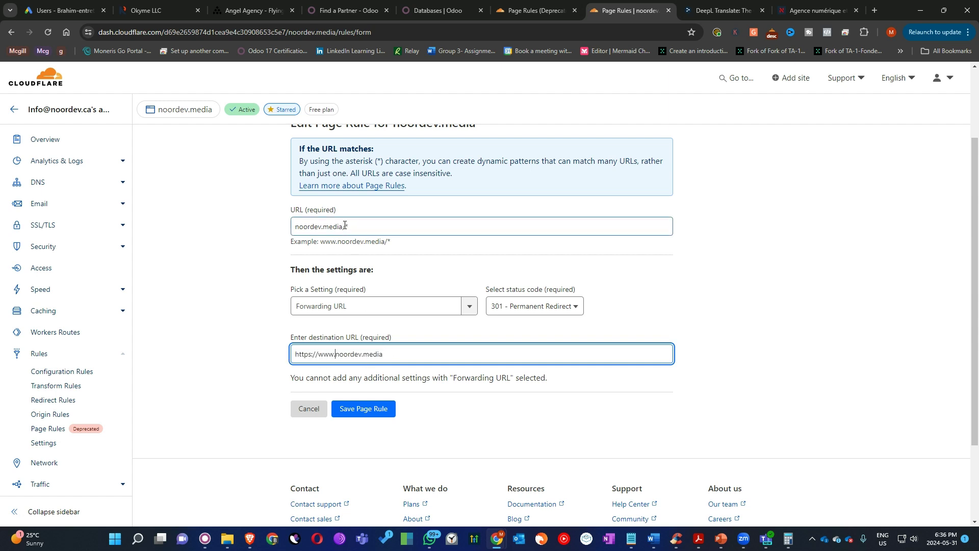
{"action": "left_click_drag", "start_coordinate": [346, 227], "coordinate": [255, 226]}
{"action": "key", "text": "ctrl+c"}
{"action": "left_click", "coordinate": [874, 11]}
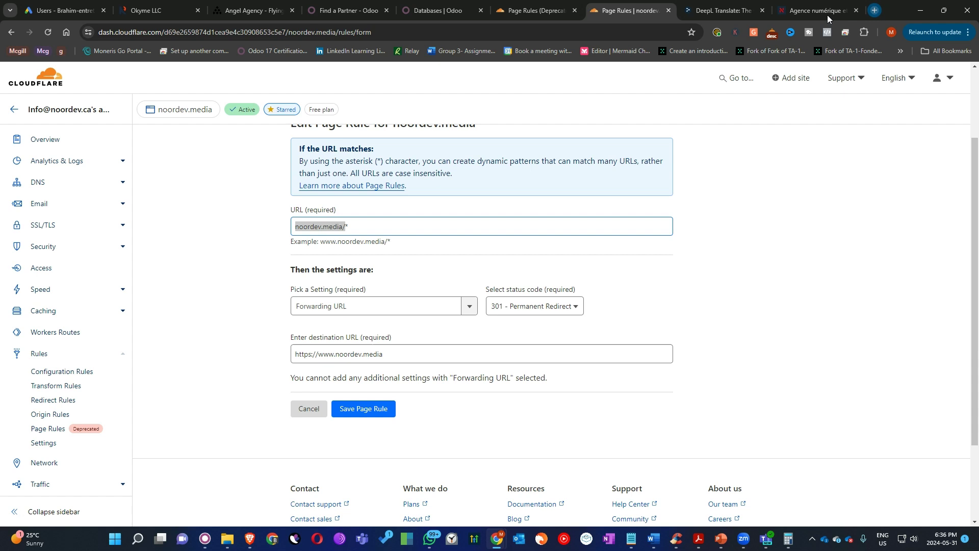
{"action": "key", "text": "ctrl+v"}
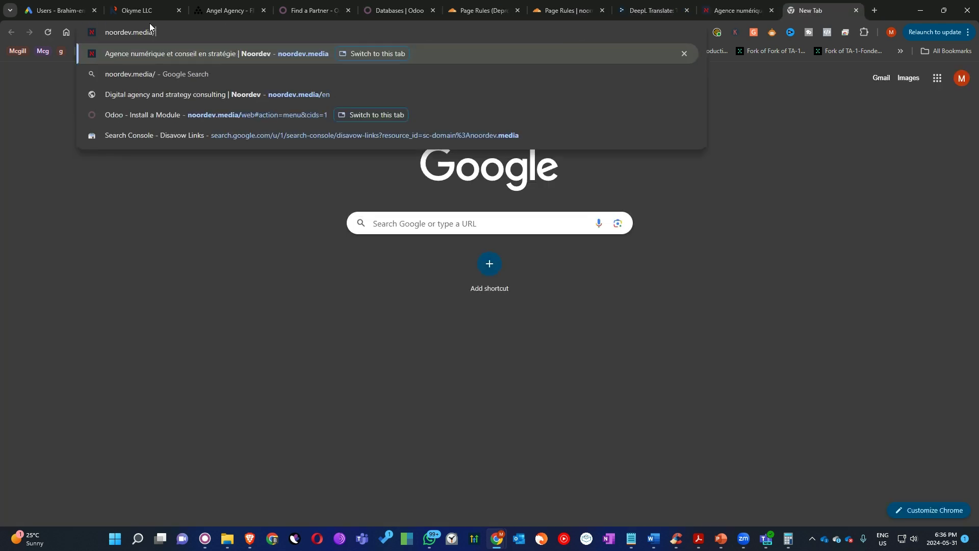
{"action": "left_click", "coordinate": [108, 31]}
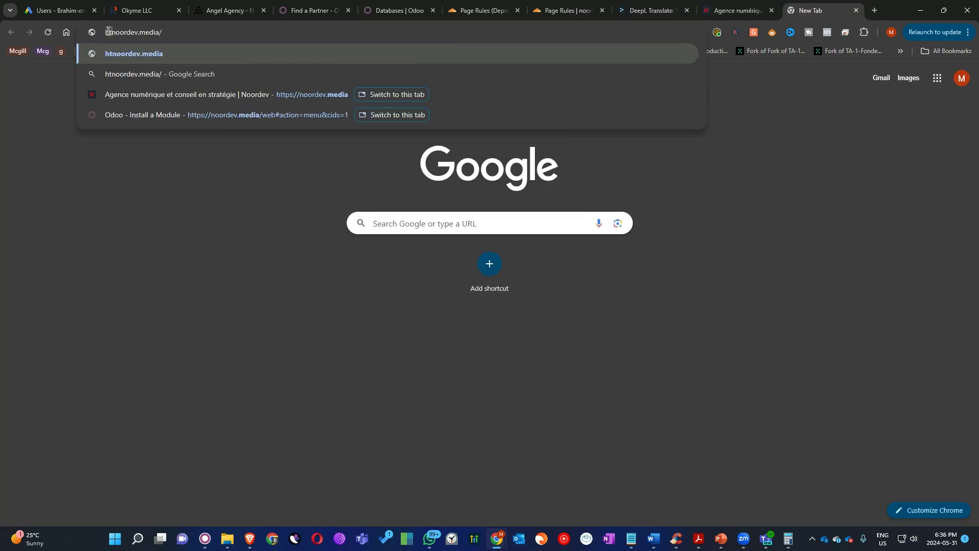
{"action": "type", "text": "https;"}
{"action": "key", "text": "BackSpace"}
{"action": "type", "text": "://"}
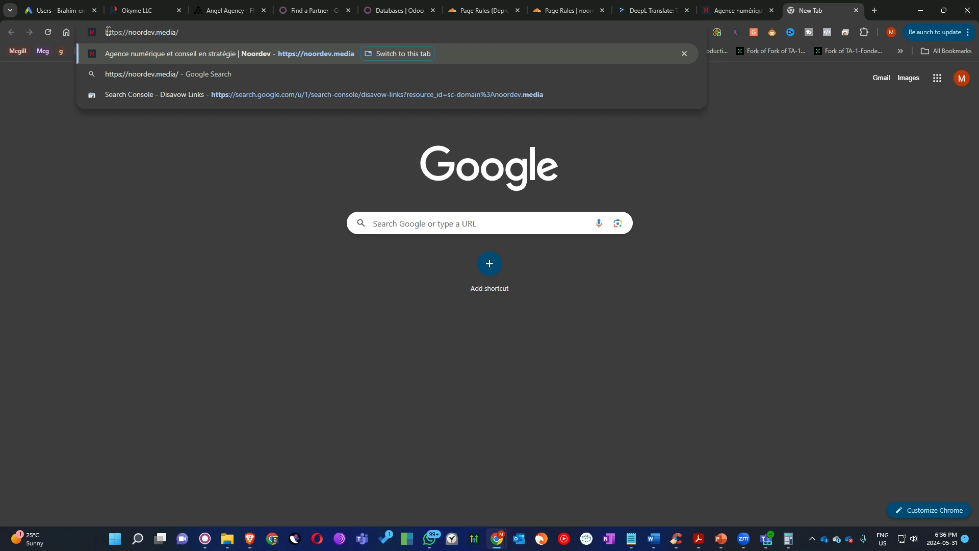
{"action": "key", "text": "Return"}
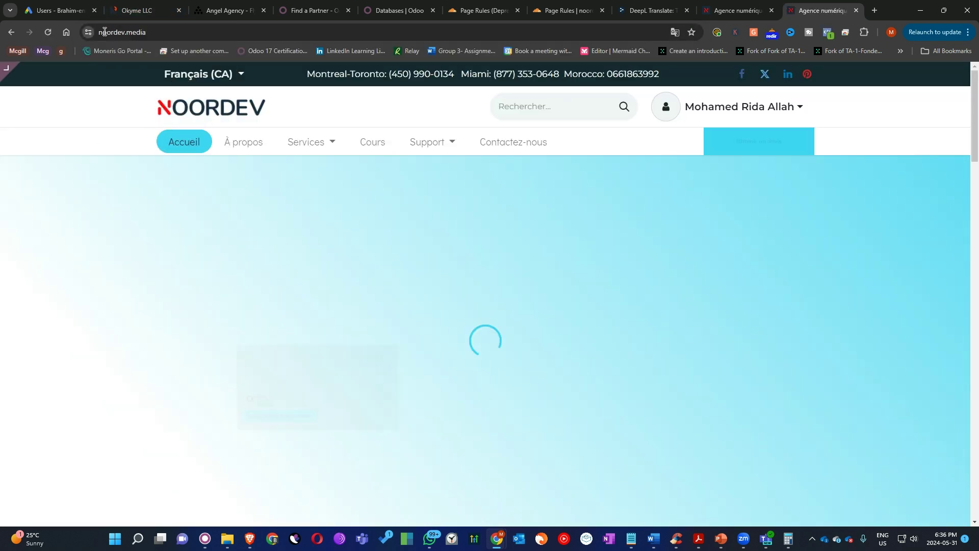
{"action": "left_click", "coordinate": [102, 32]}
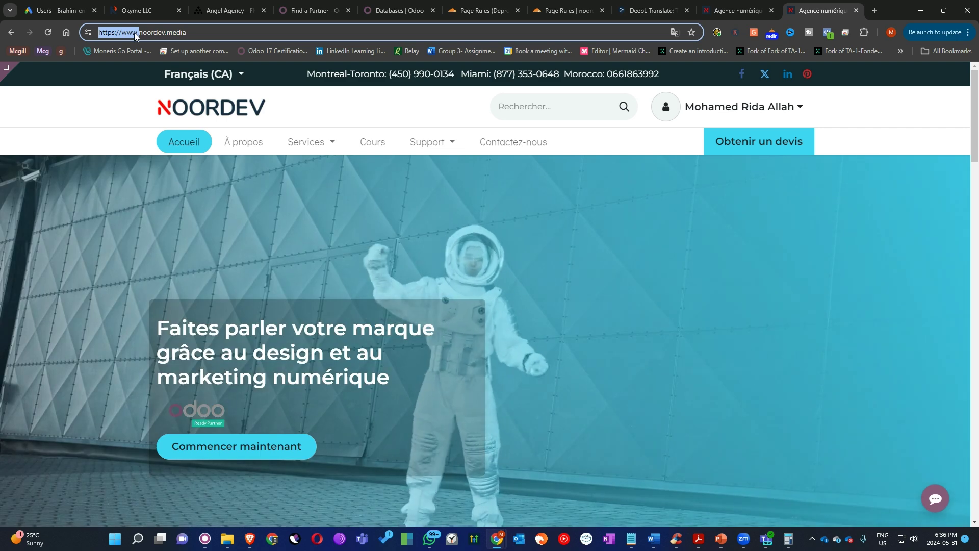
{"action": "left_click", "coordinate": [134, 34]}
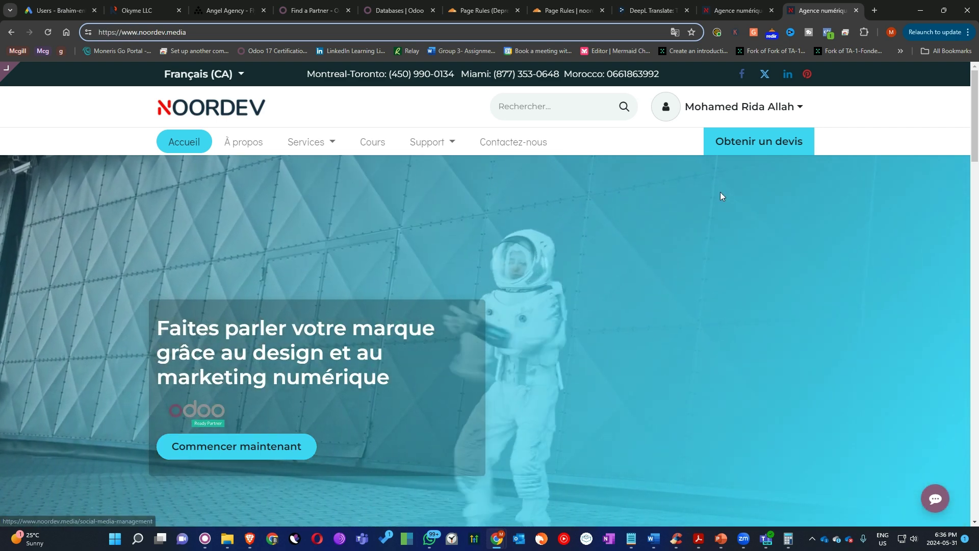
{"action": "left_click", "coordinate": [568, 11]}
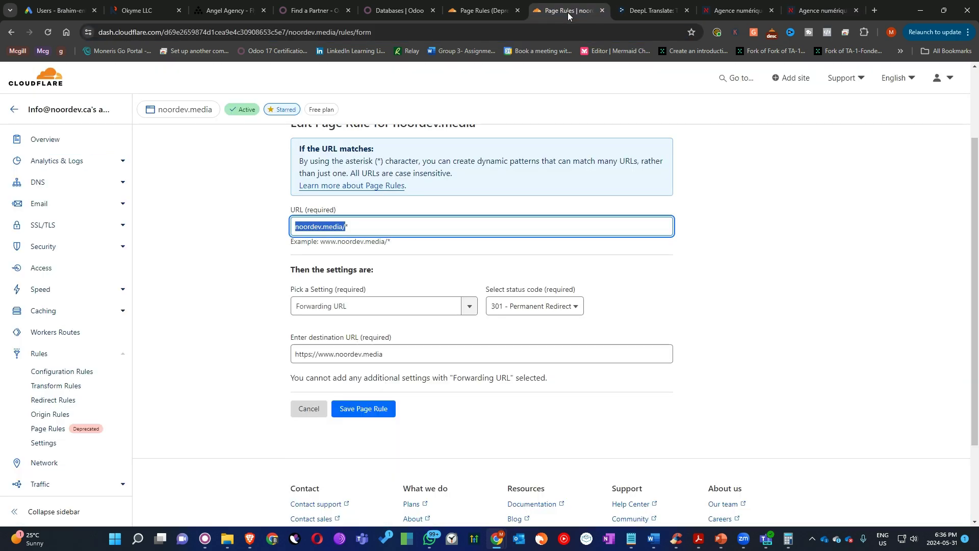
{"action": "left_click", "coordinate": [68, 376]}
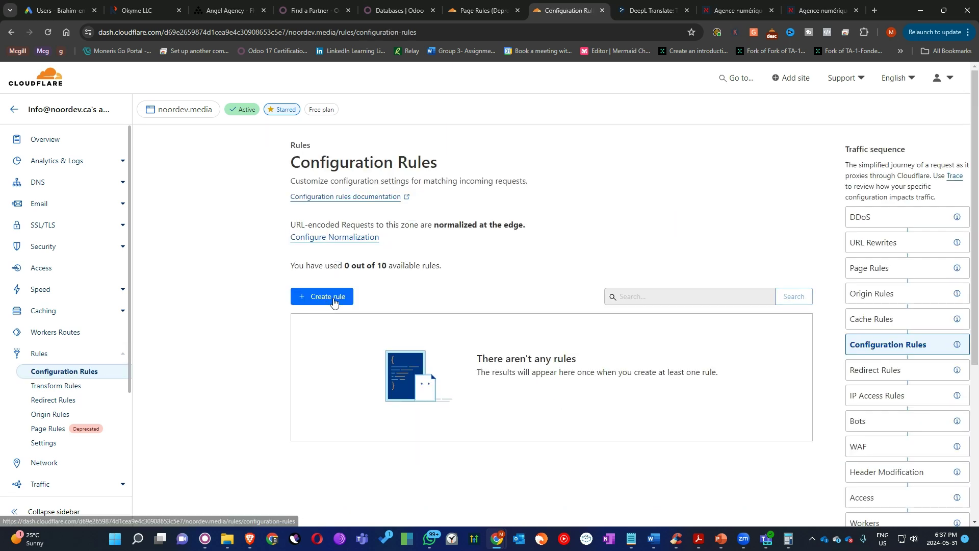